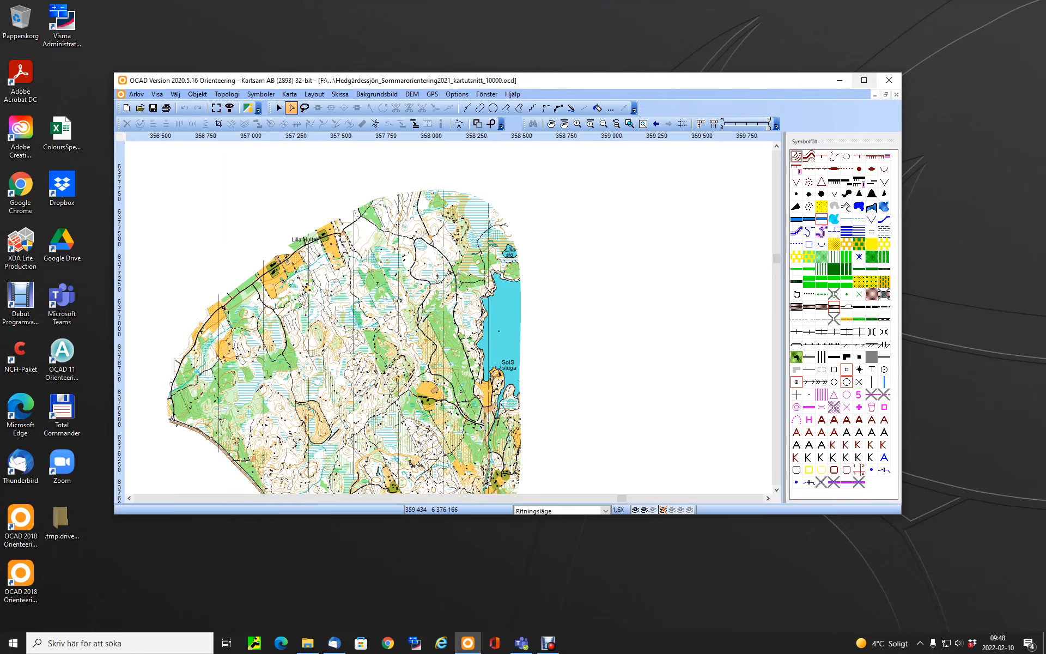
Maximize the map window, select all unused symbols in the symbol set, and delete them
click(864, 80)
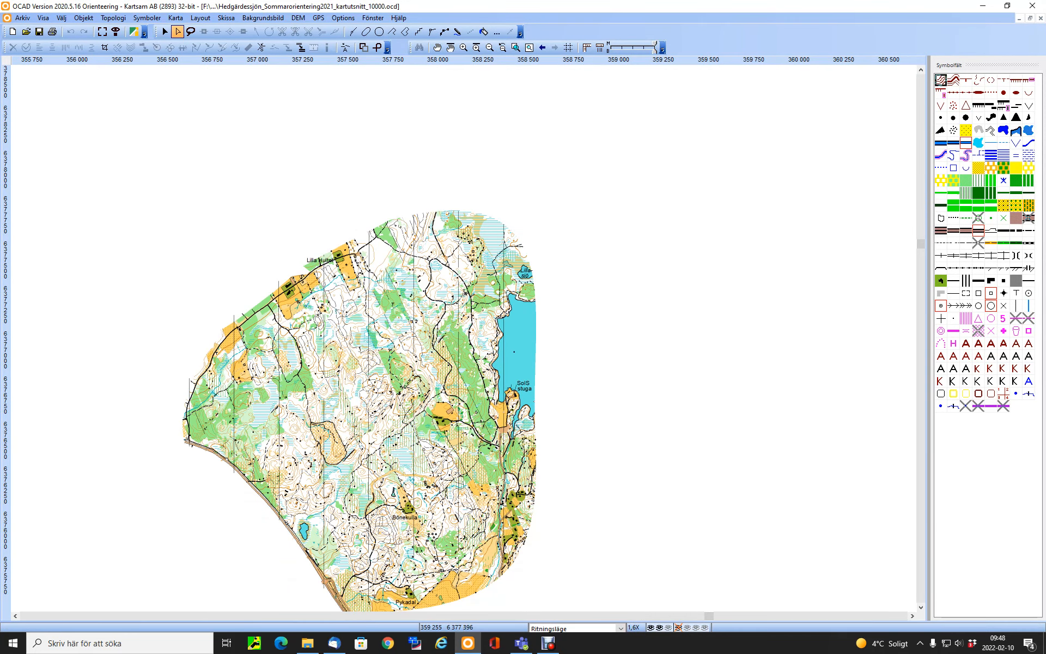
scroll(521, 365, down, 3)
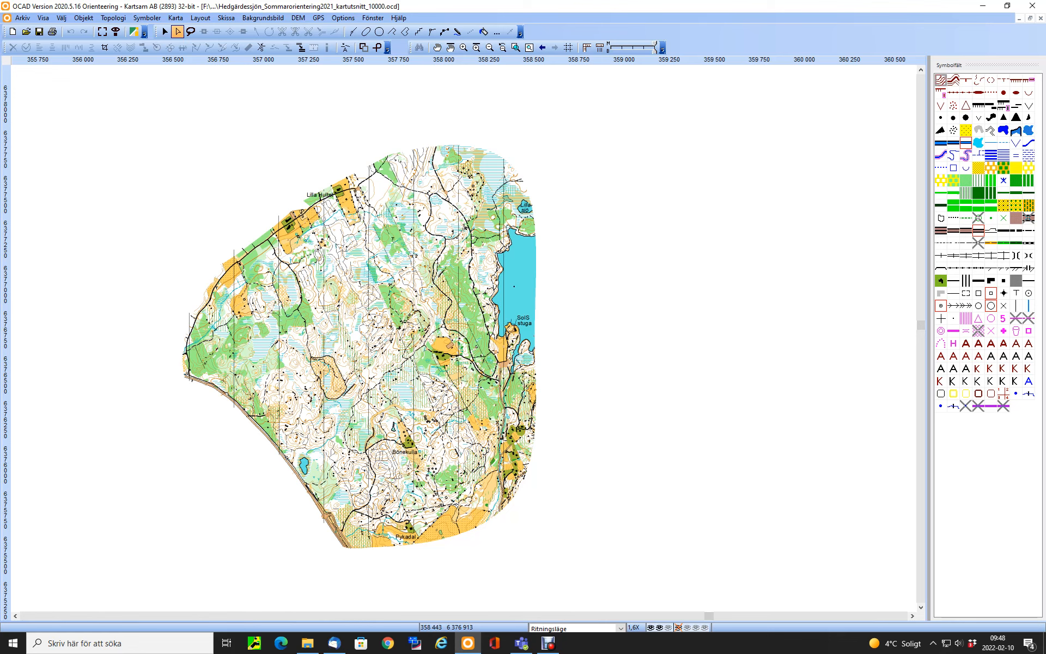
right_click(991, 254)
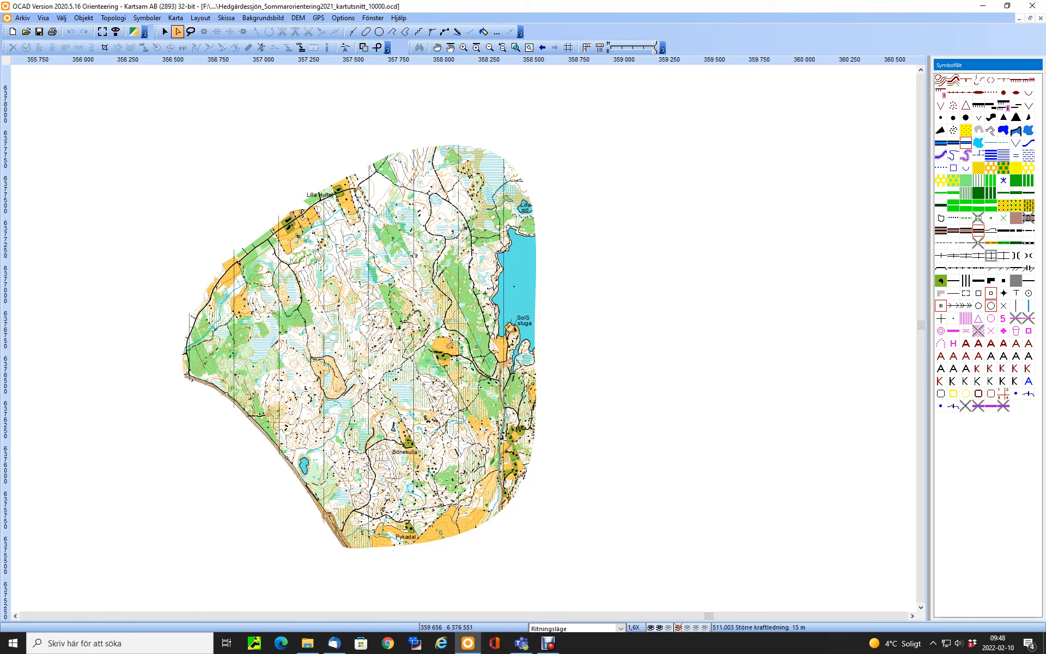
mouse_move(959, 361)
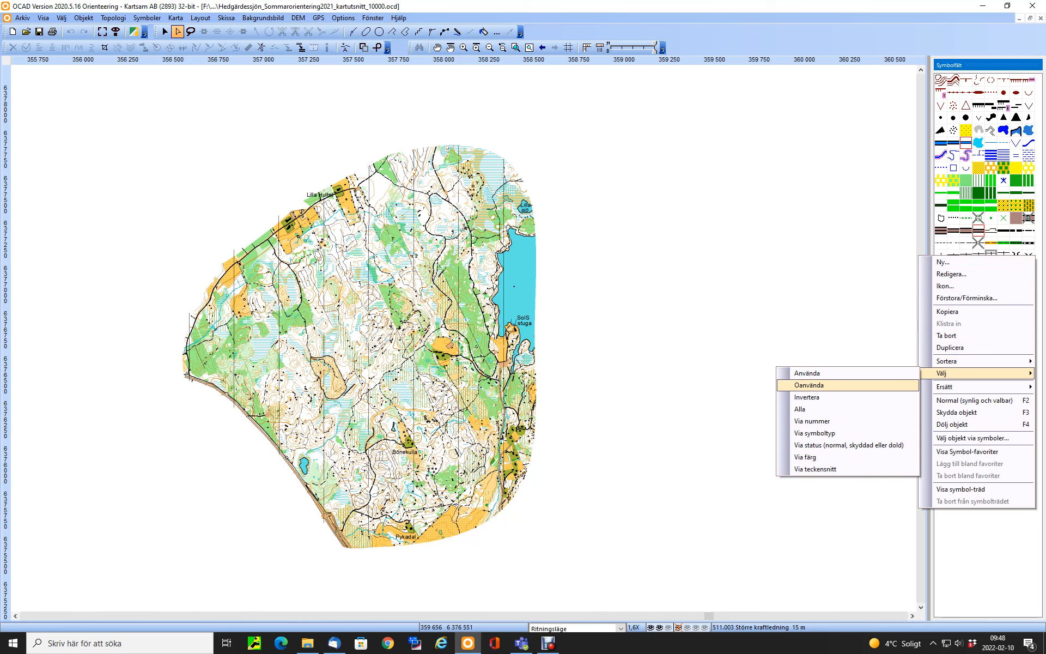
click(818, 385)
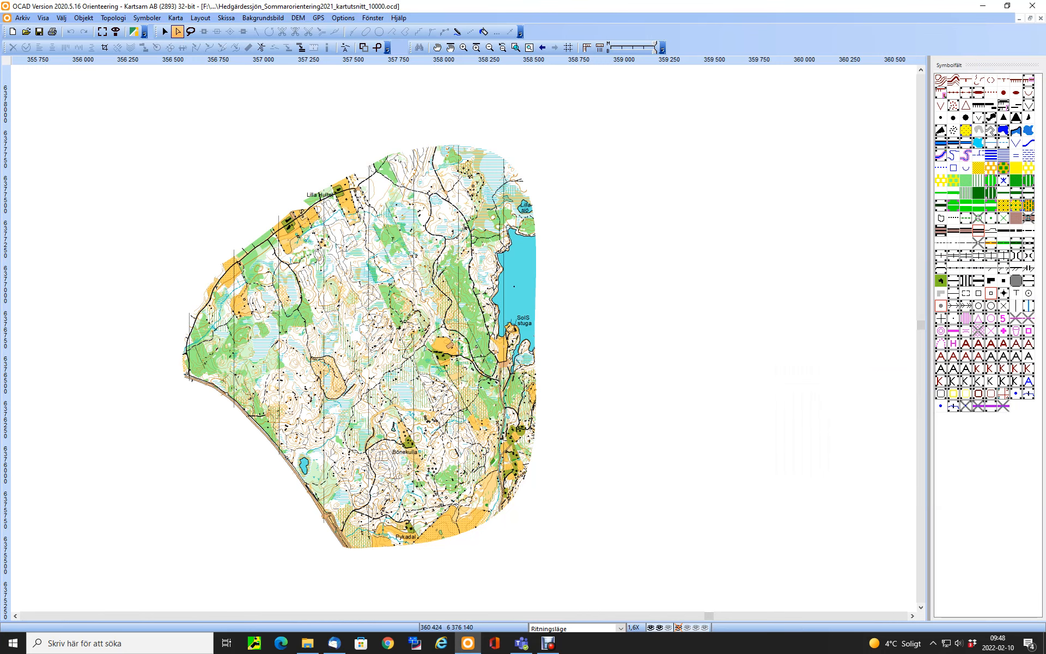
right_click(1031, 303)
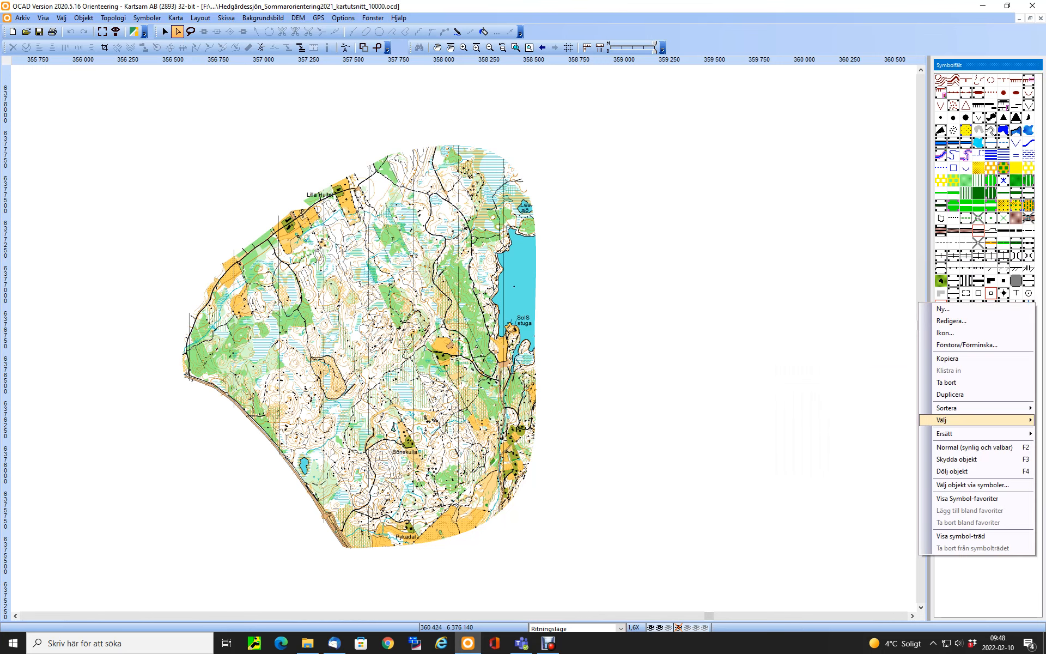
click(947, 382)
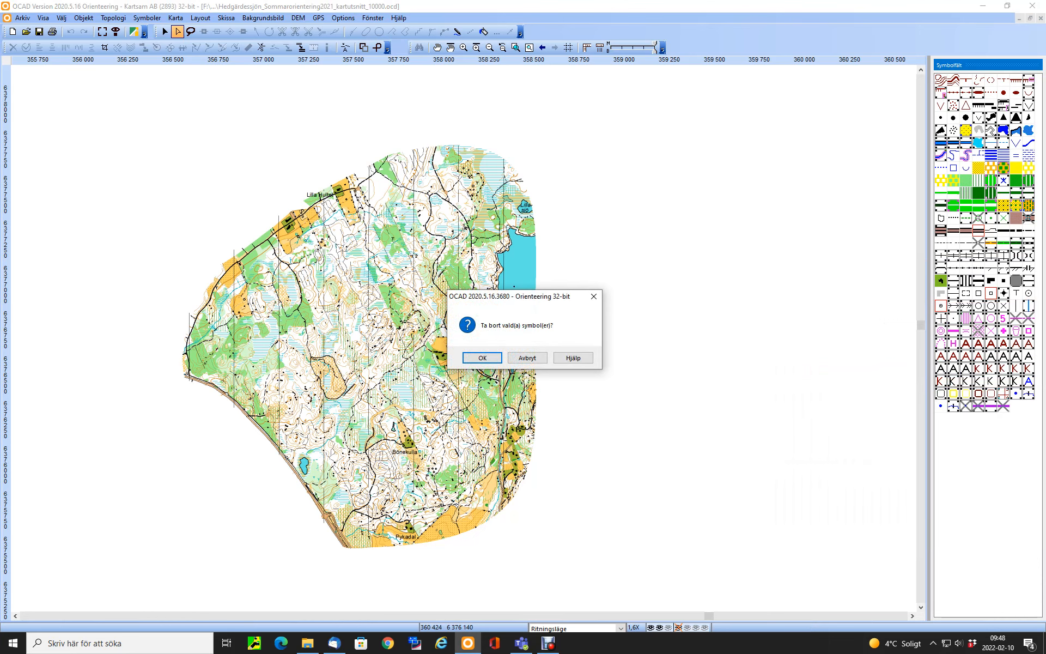
key(Return)
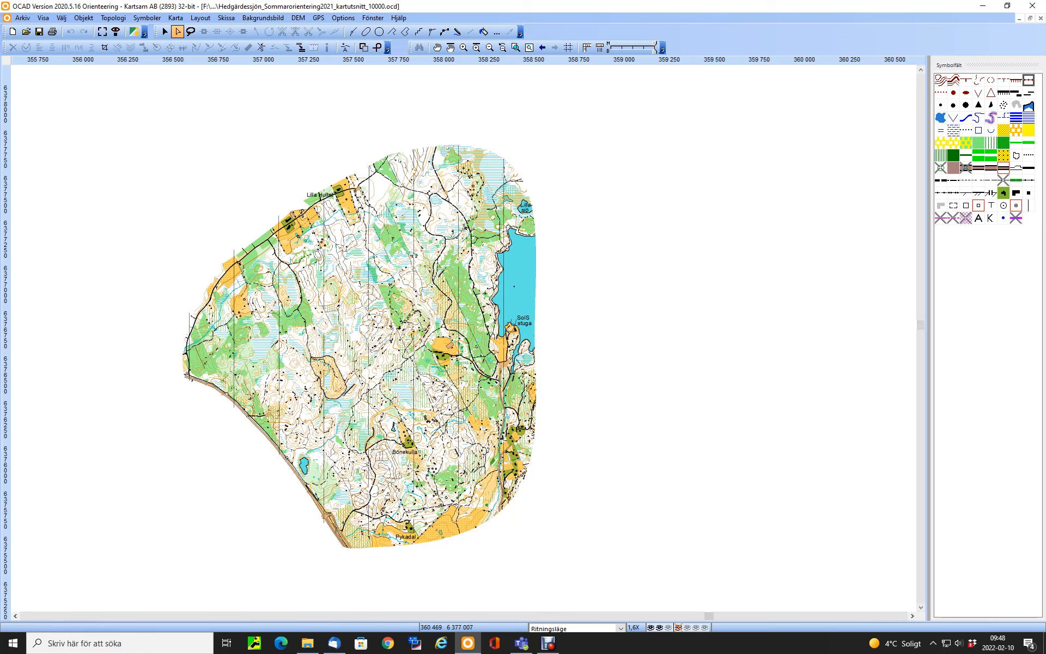
Select the crossed-out hidden symbols together, select all map objects that use them, and delete those objects
click(941, 167)
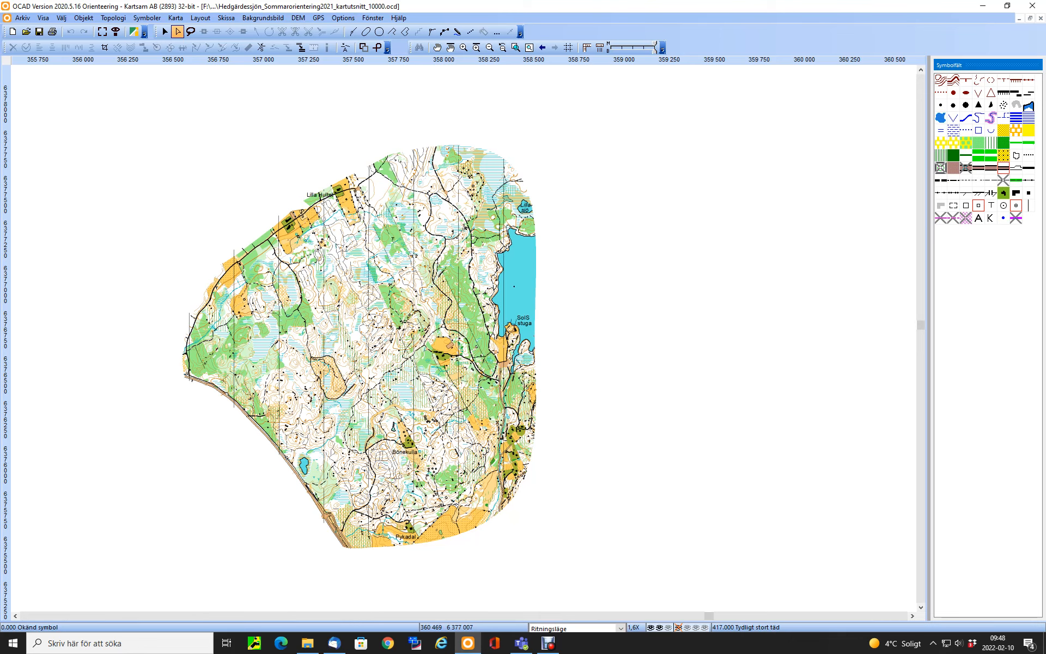
ctrl+click(966, 167)
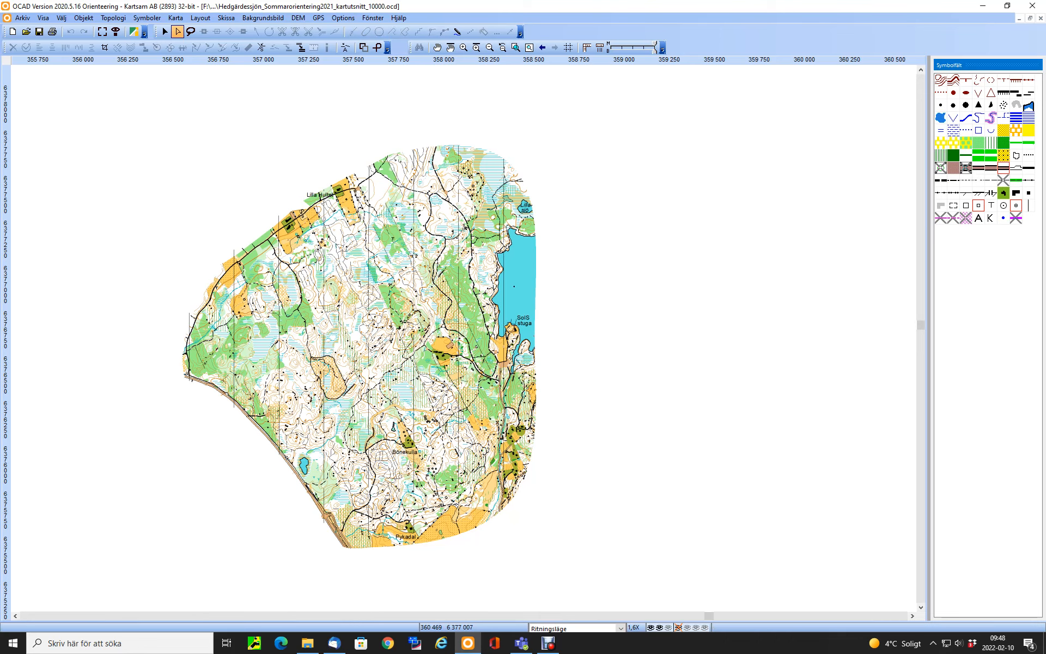
ctrl+click(953, 218)
click(61, 17)
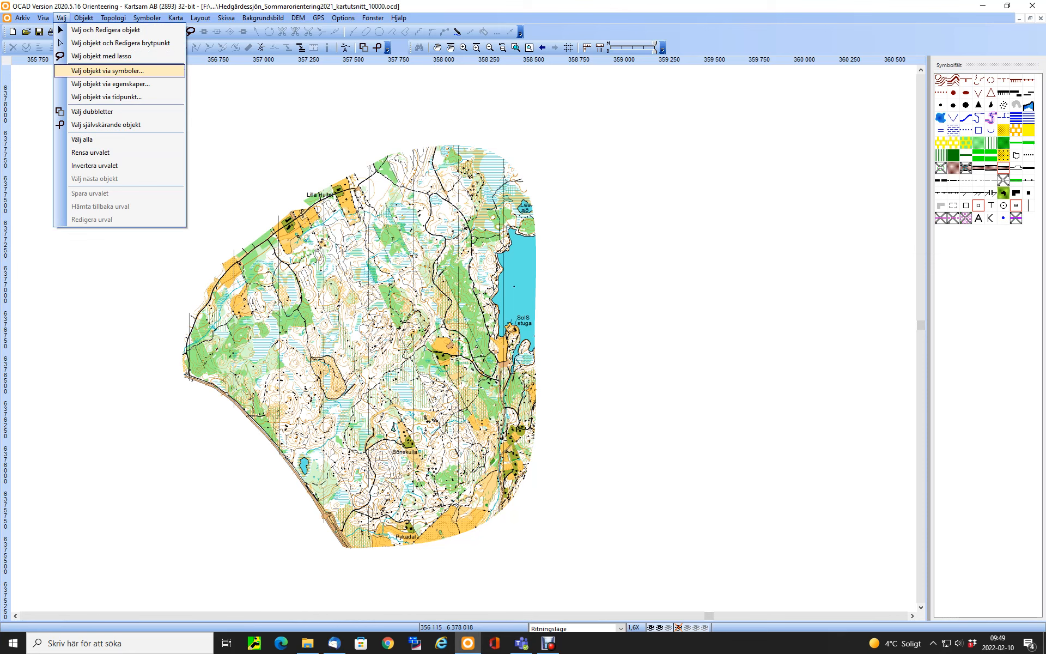
click(106, 71)
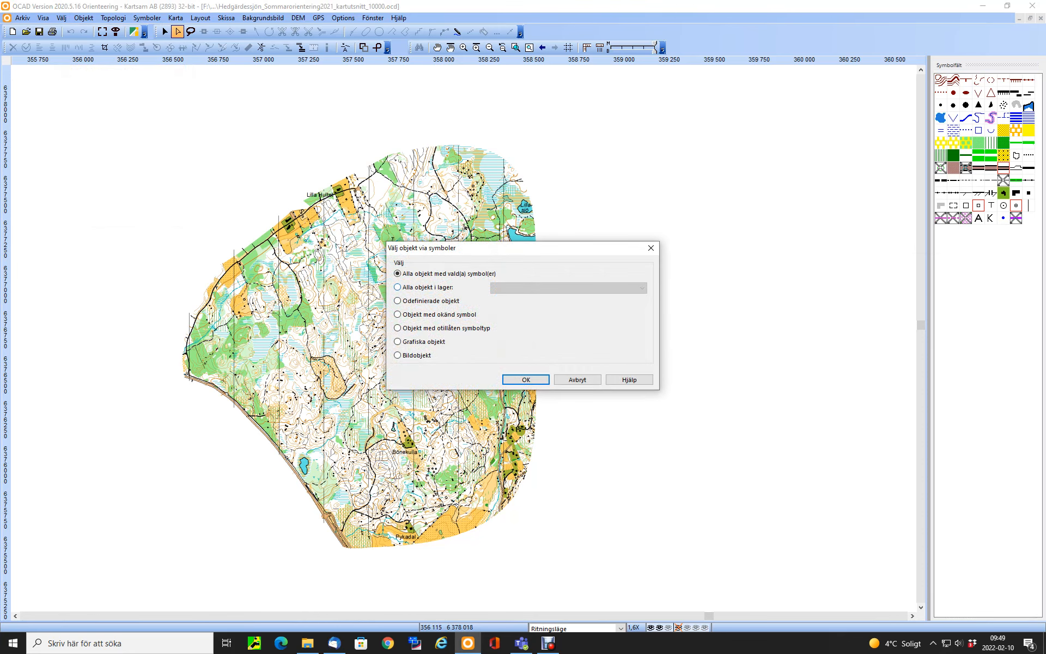
key(Return)
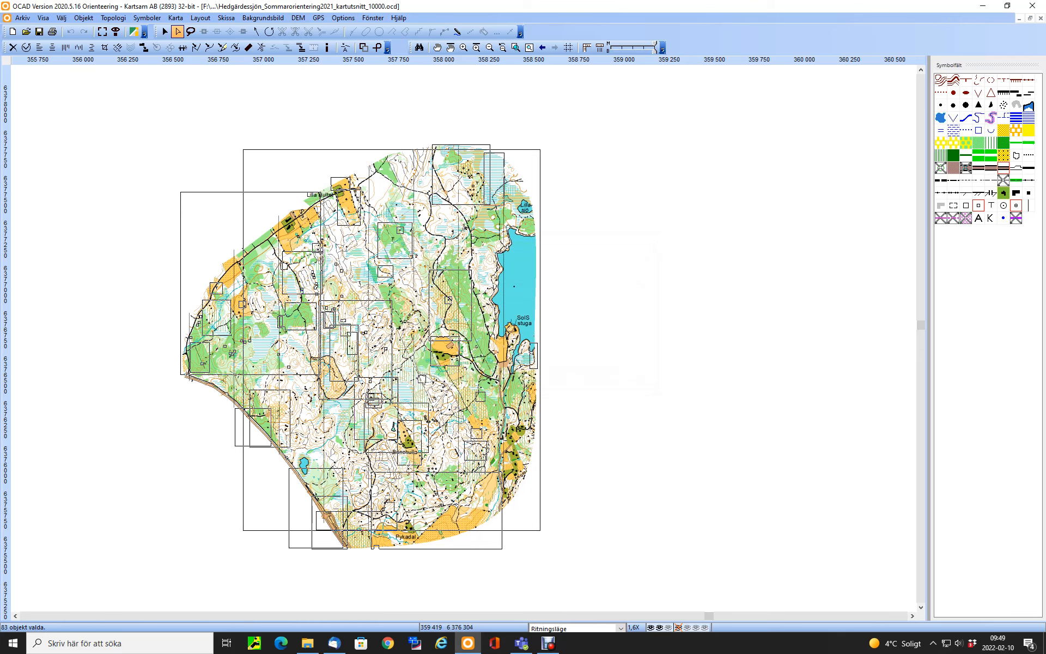
key(Delete)
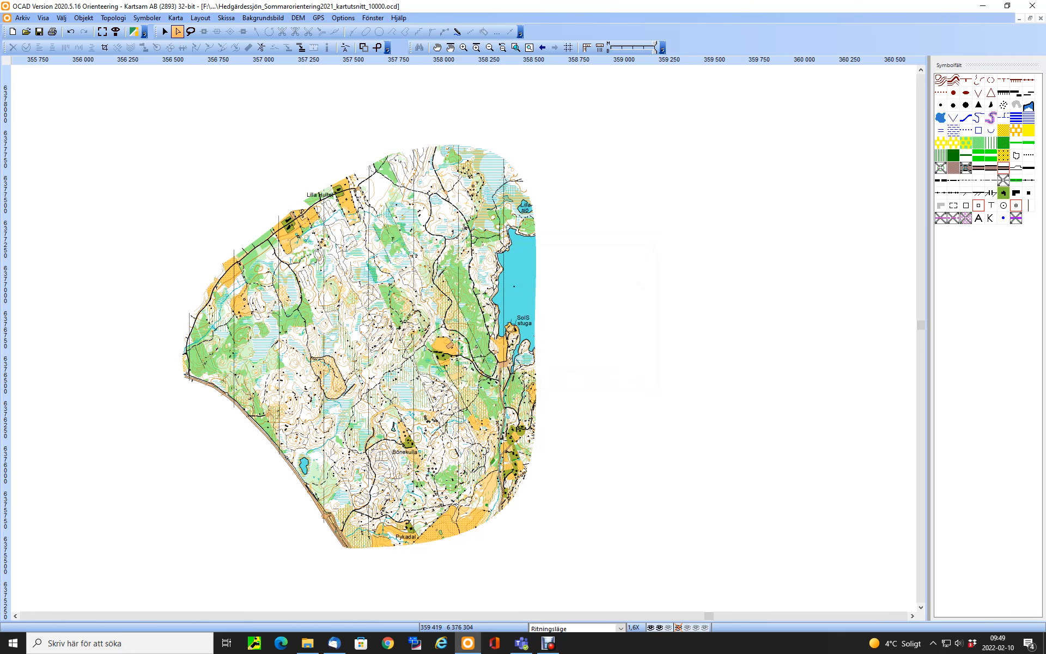
Delete the selected hidden symbols from the symbol set
right_click(1015, 218)
click(951, 299)
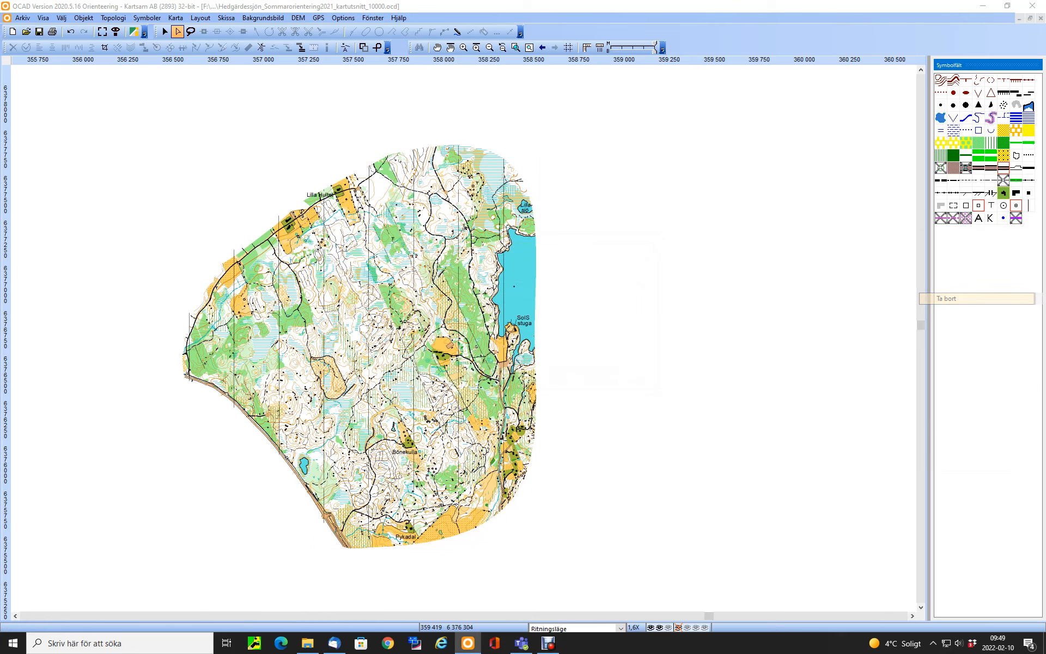
click(482, 356)
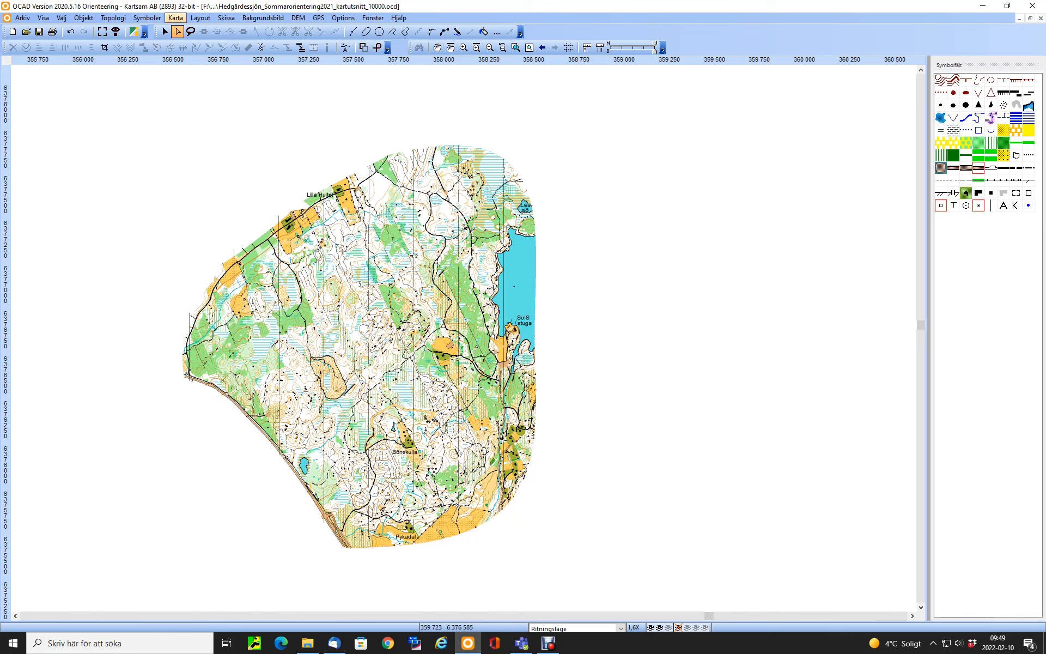
Remove all unused colours from the map's colour table
click(176, 18)
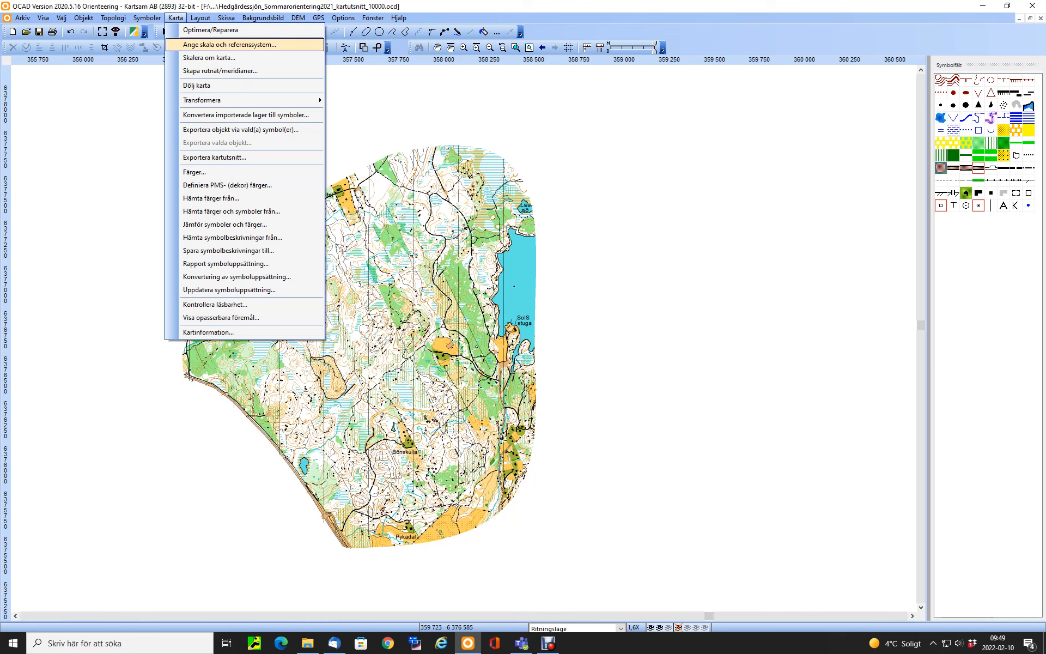
click(194, 172)
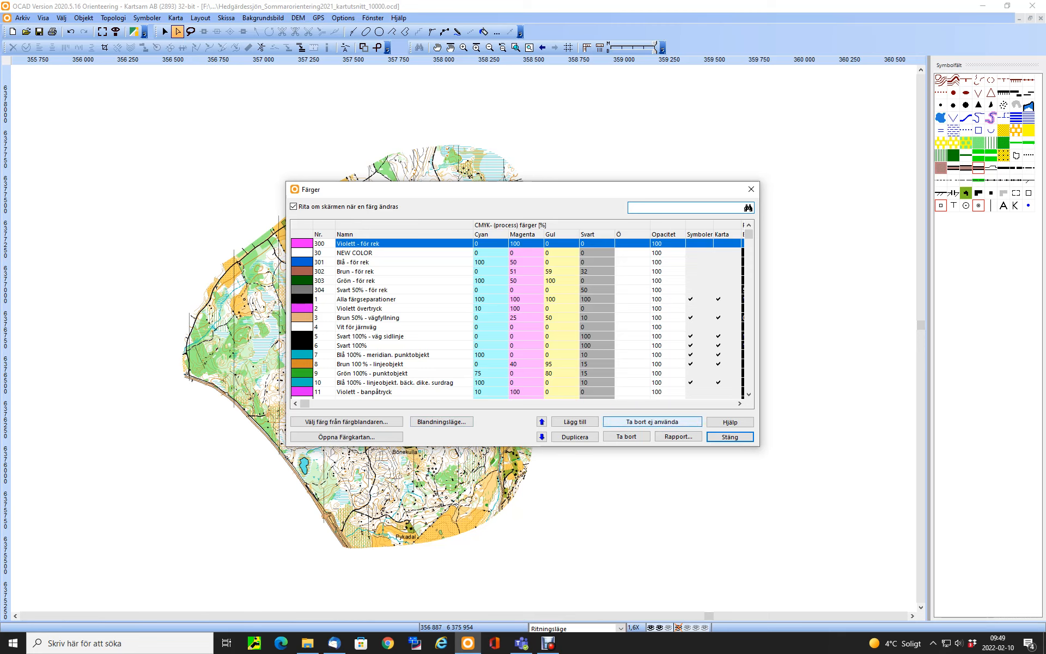
click(652, 422)
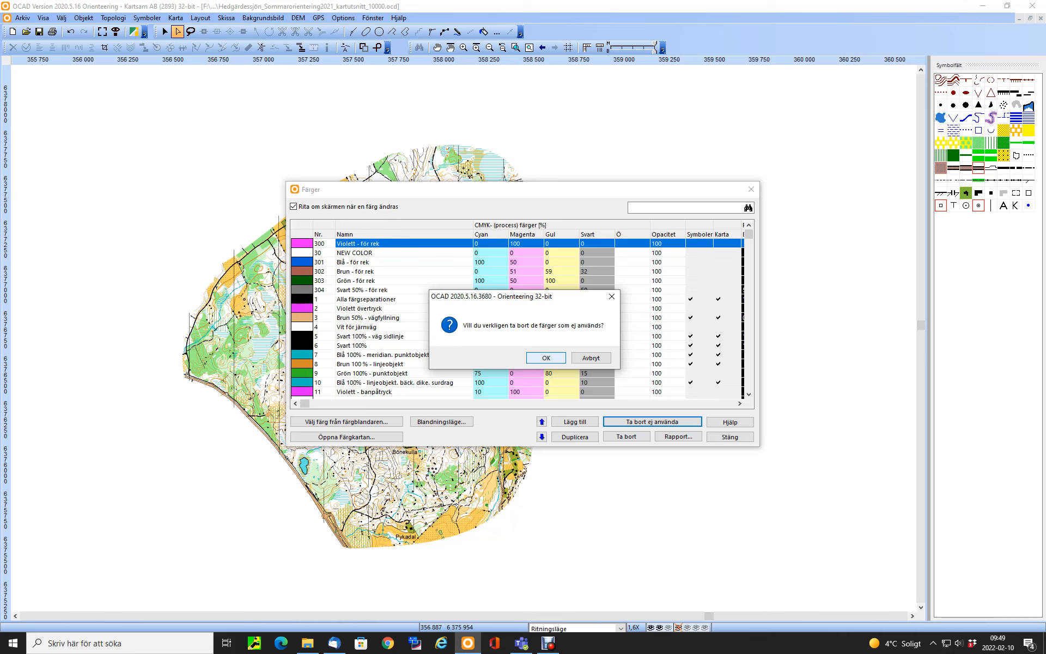
key(Return)
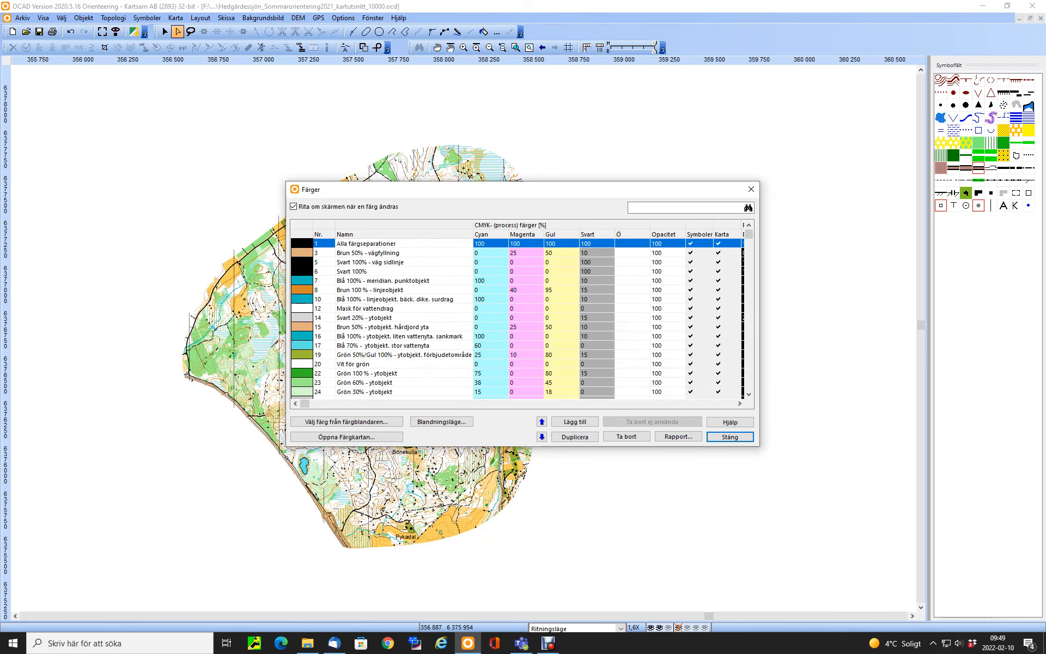
key(Return)
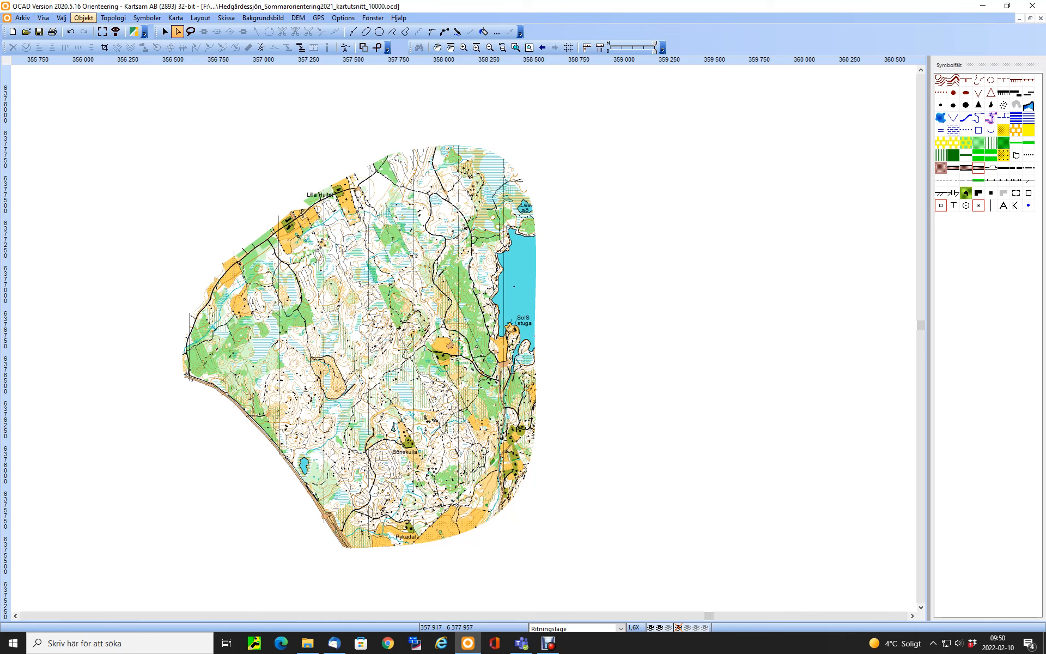
Switch the map display to normal mode (Normalläge)
click(23, 18)
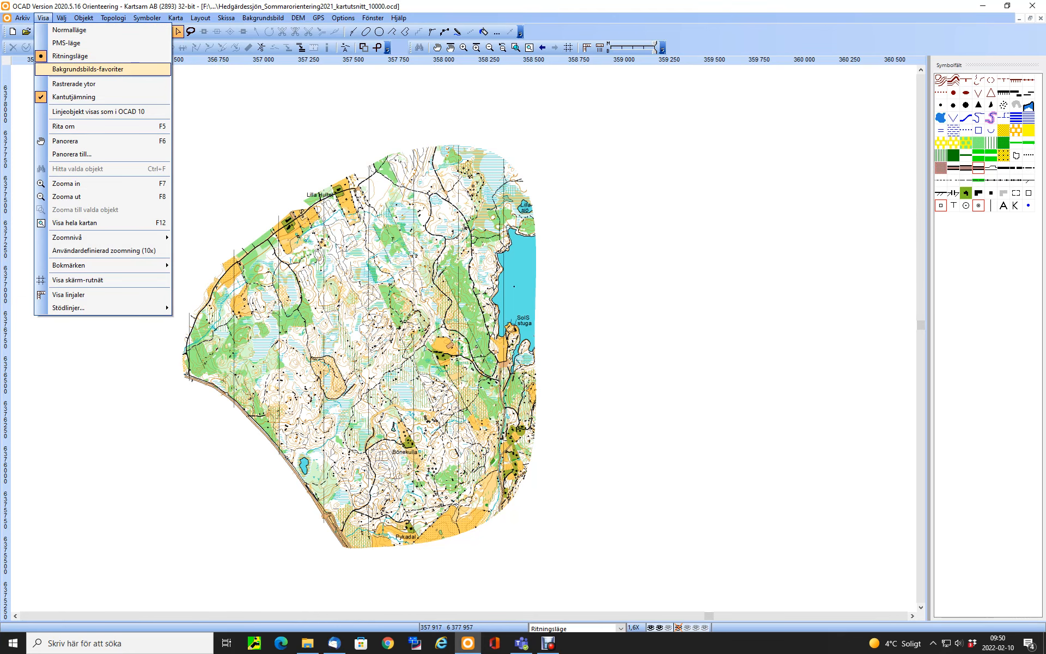
click(70, 30)
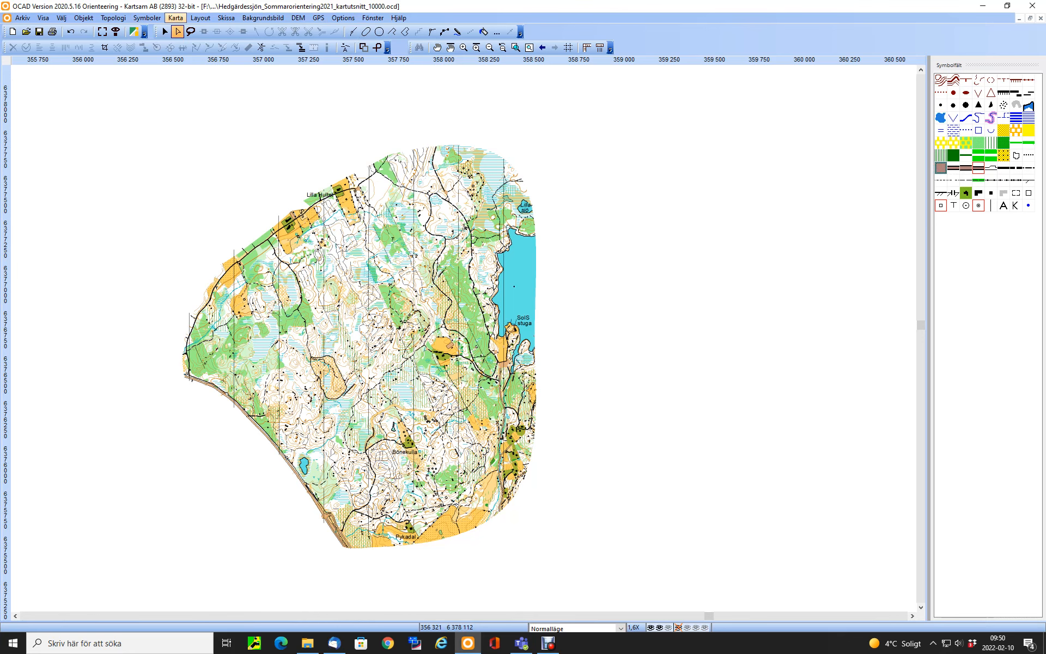
Optimize and repair the map file, and save it
click(176, 18)
click(180, 30)
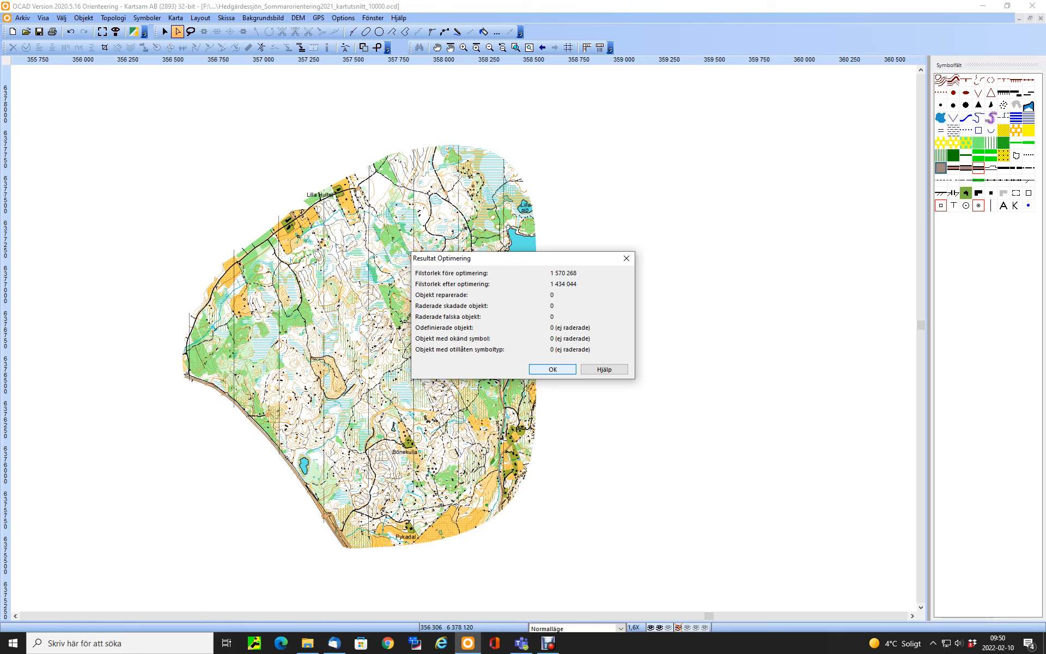
key(Return)
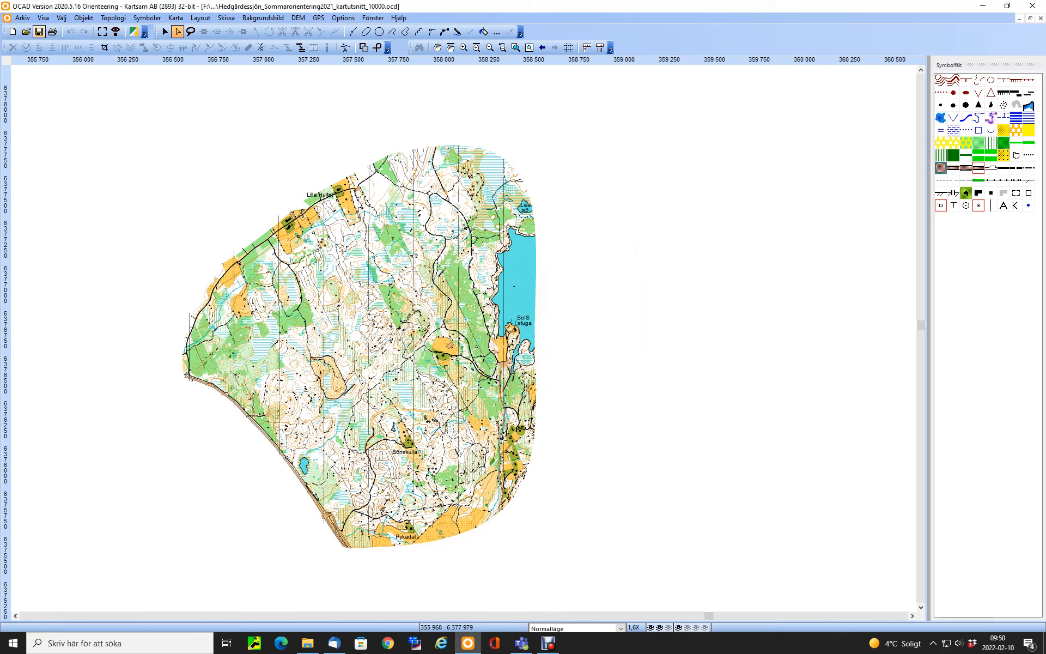
click(39, 32)
Open the course-setting file "Skene SoIS sommarorientering 2021_10000" from the sommarmedel folder, accepting the missing fonts
click(23, 18)
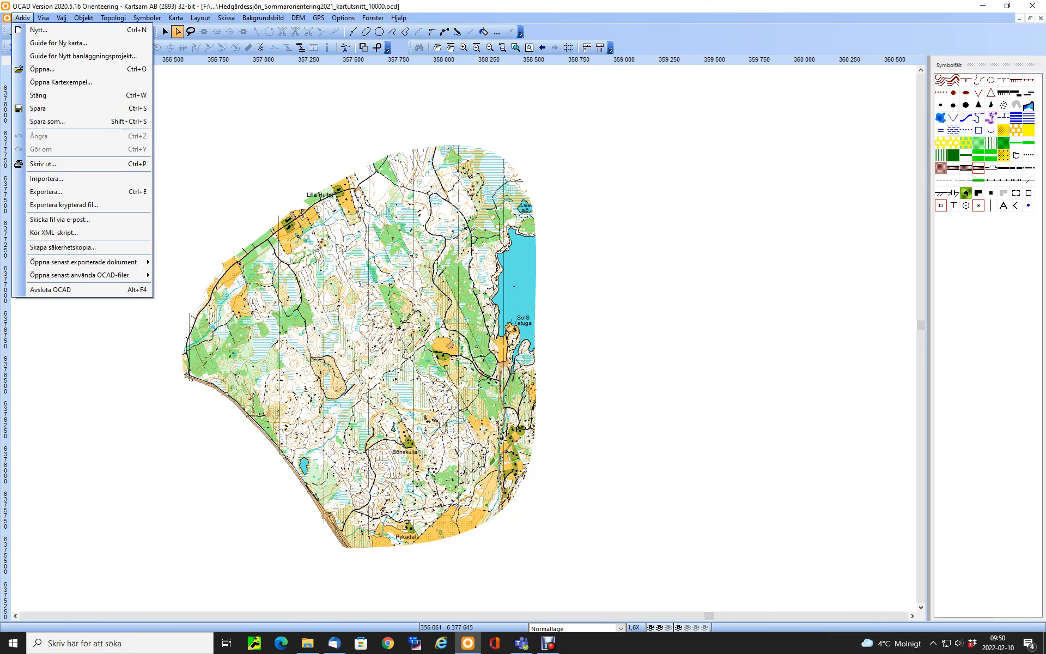
click(42, 69)
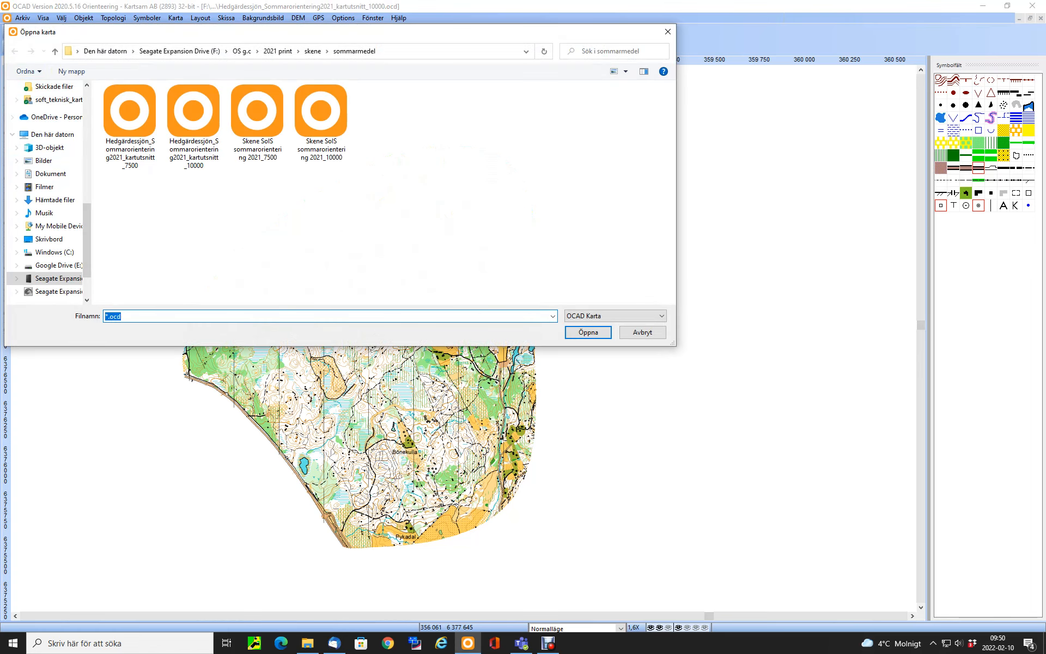
click(321, 123)
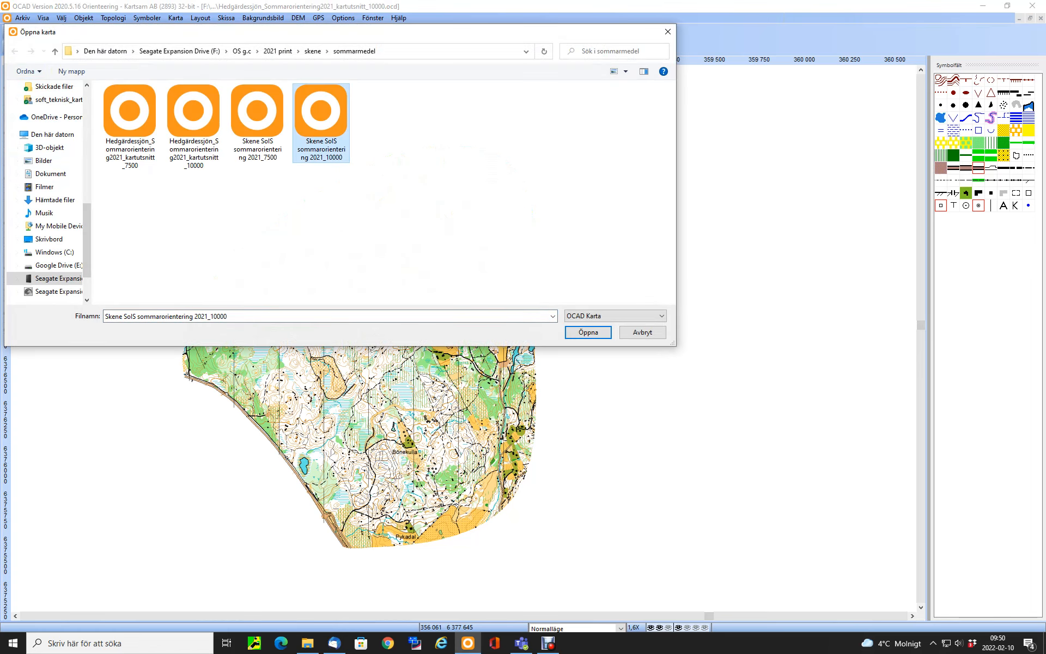
click(588, 332)
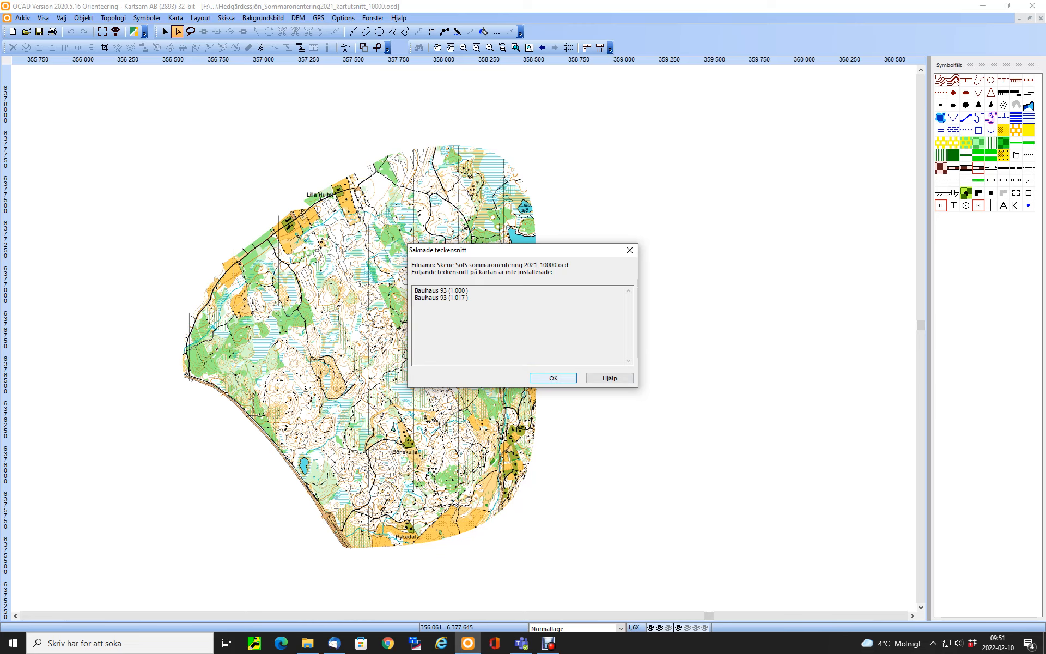
key(Return)
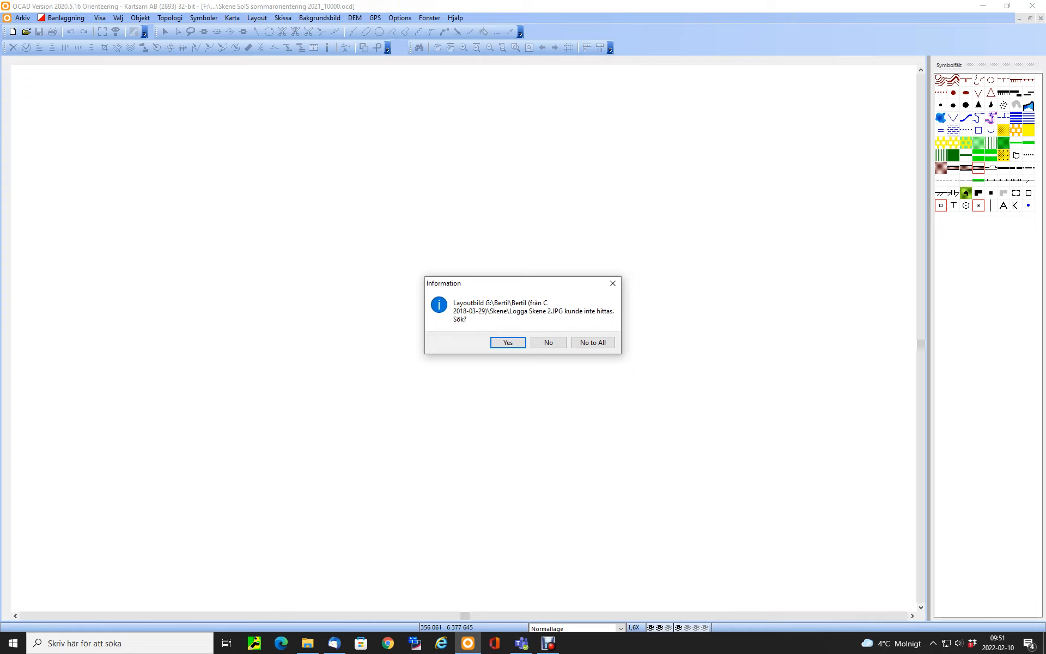
Relink the missing layout logo to the image "Logga Skene SoIS" and accept the missing colours to finish loading the course file
key(Return)
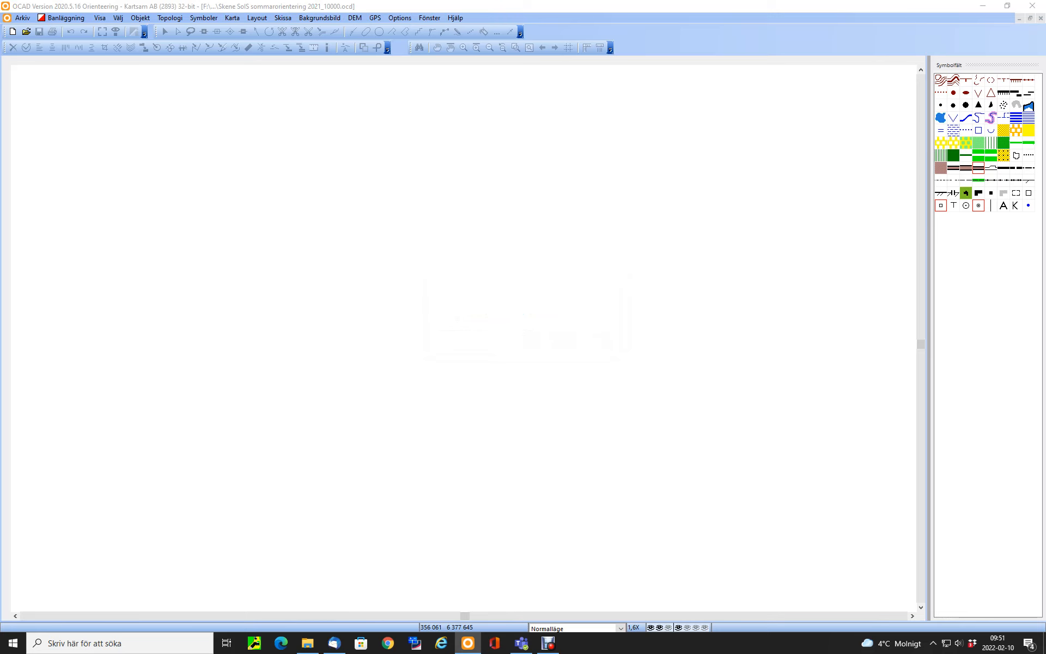
click(193, 115)
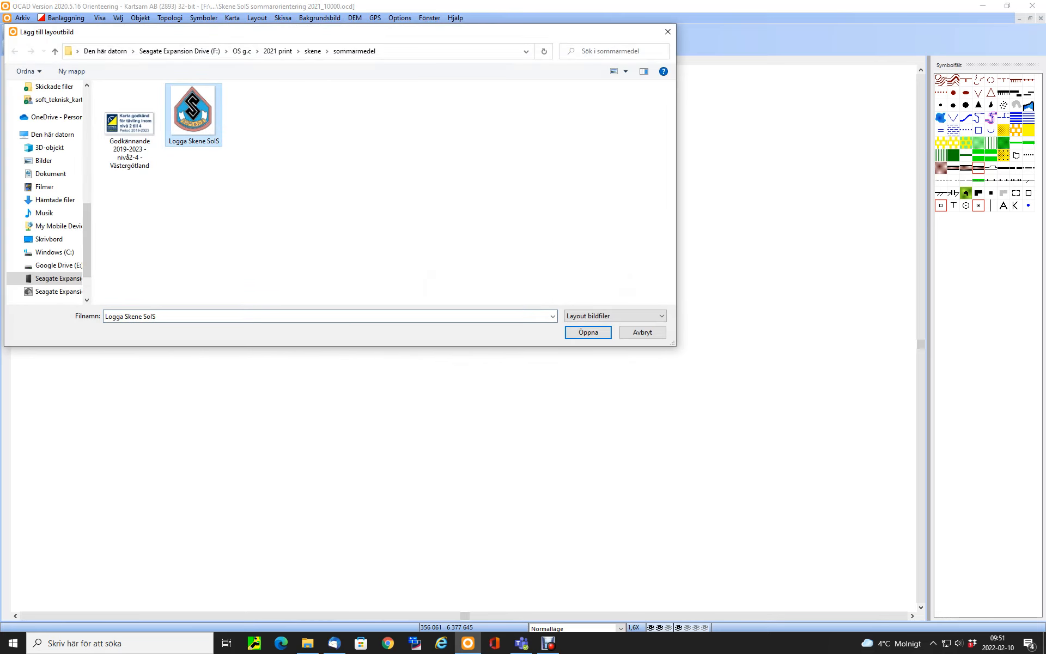
click(588, 332)
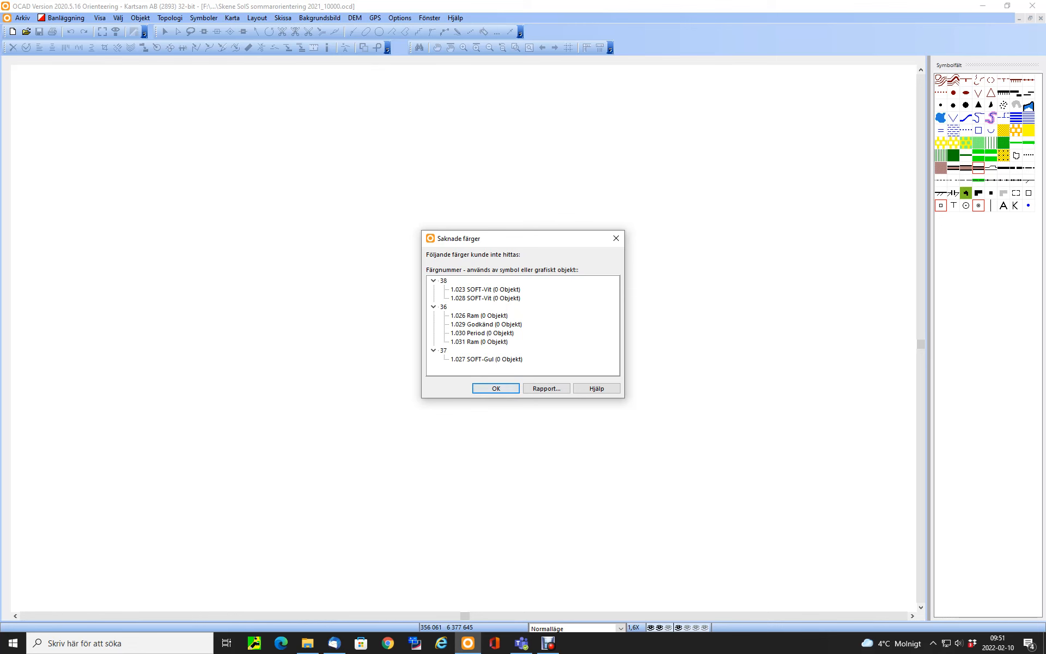
key(Return)
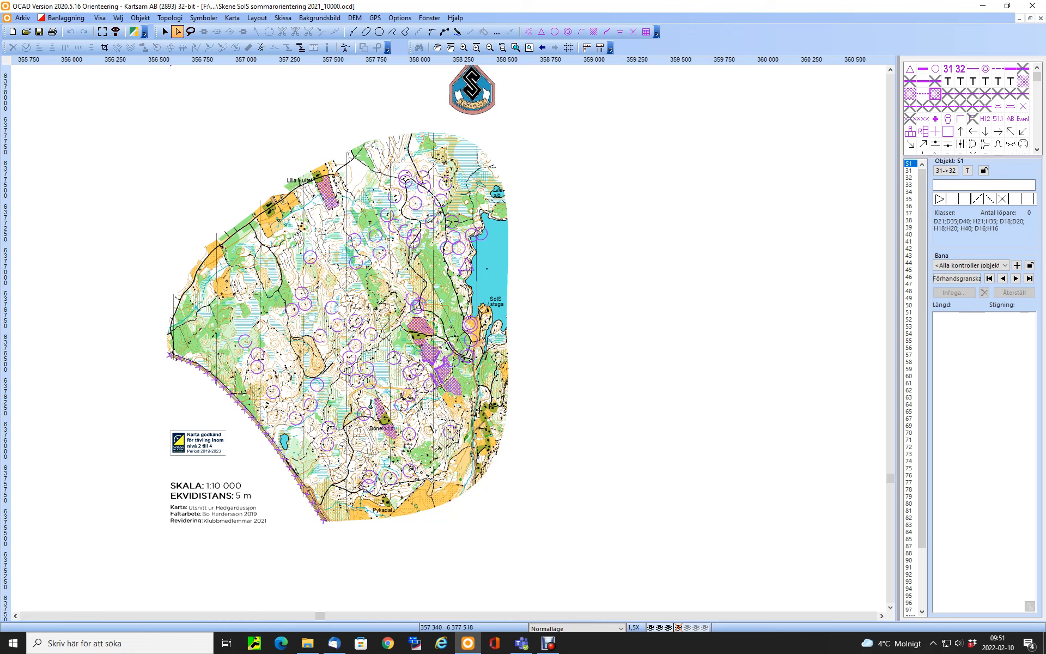
Remove both background maps from the course file, including Hedgärdessjön_Sommarorientering2021_kartutsnitt_10000.ocd
click(320, 17)
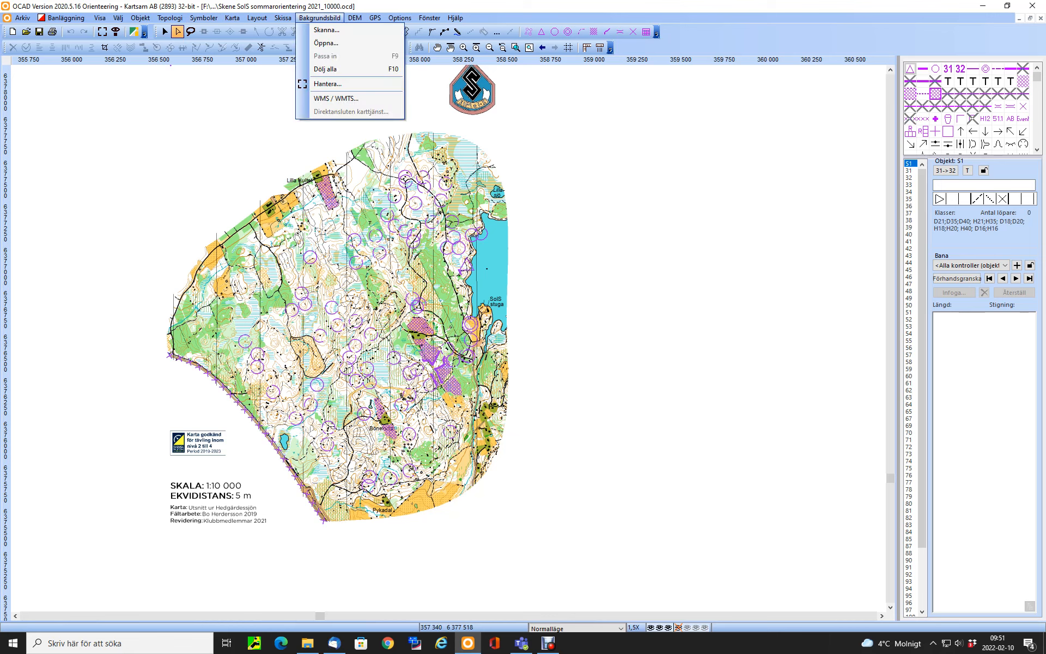
click(328, 83)
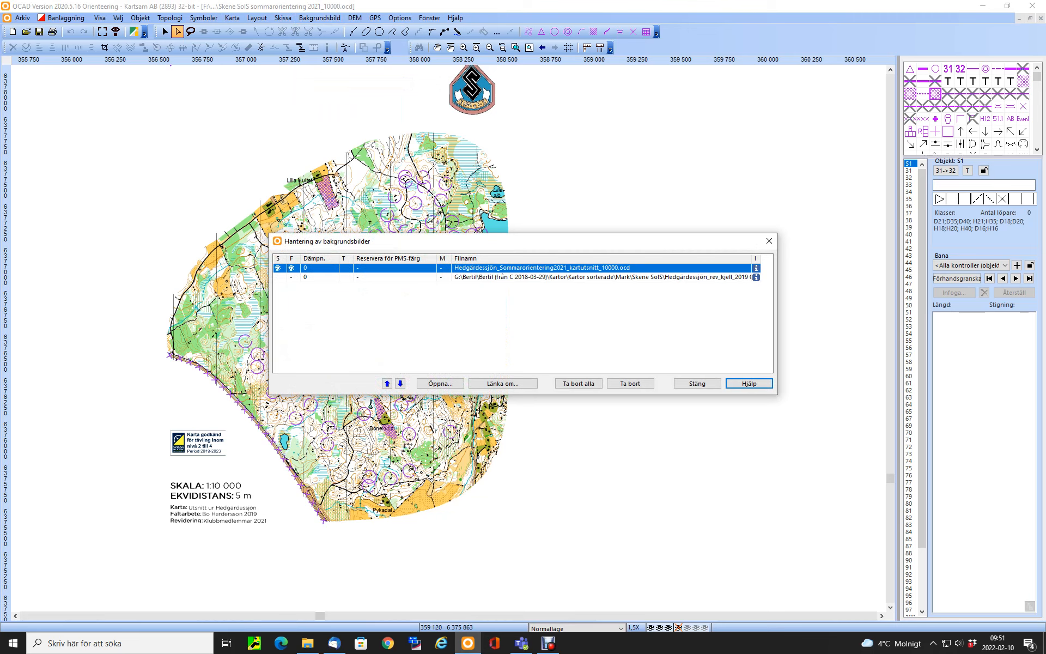
click(542, 268)
click(630, 383)
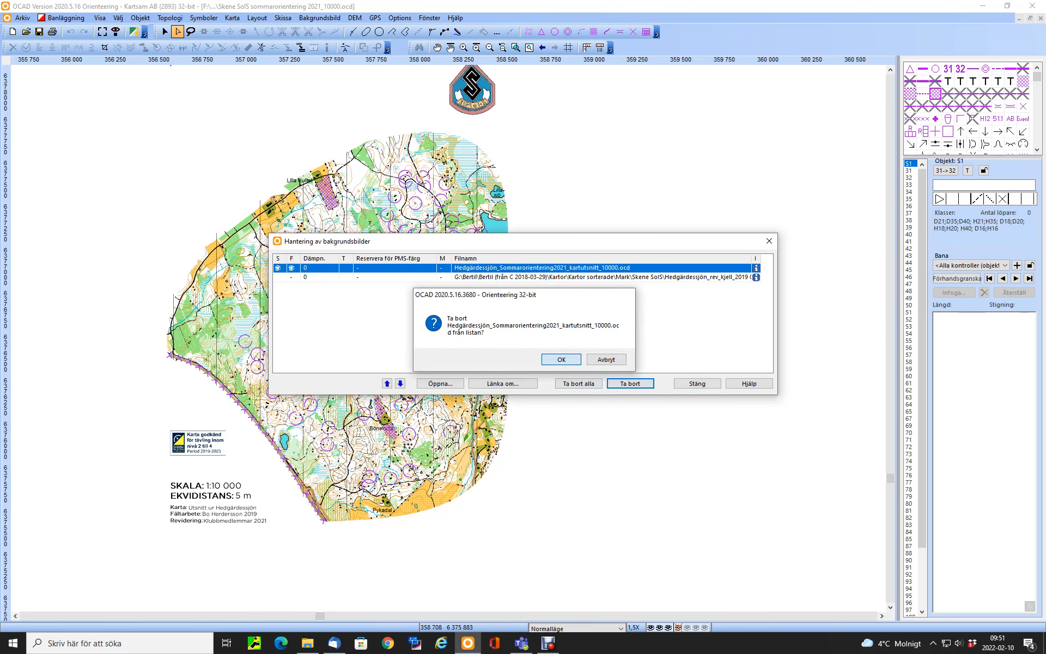
key(Return)
key(Return)
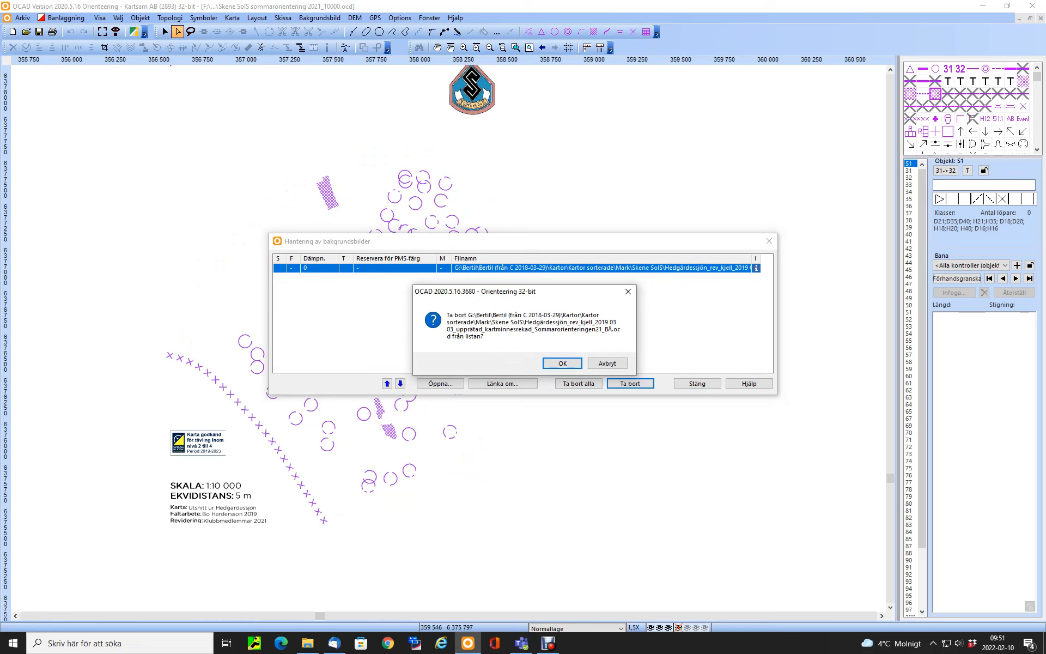
key(Return)
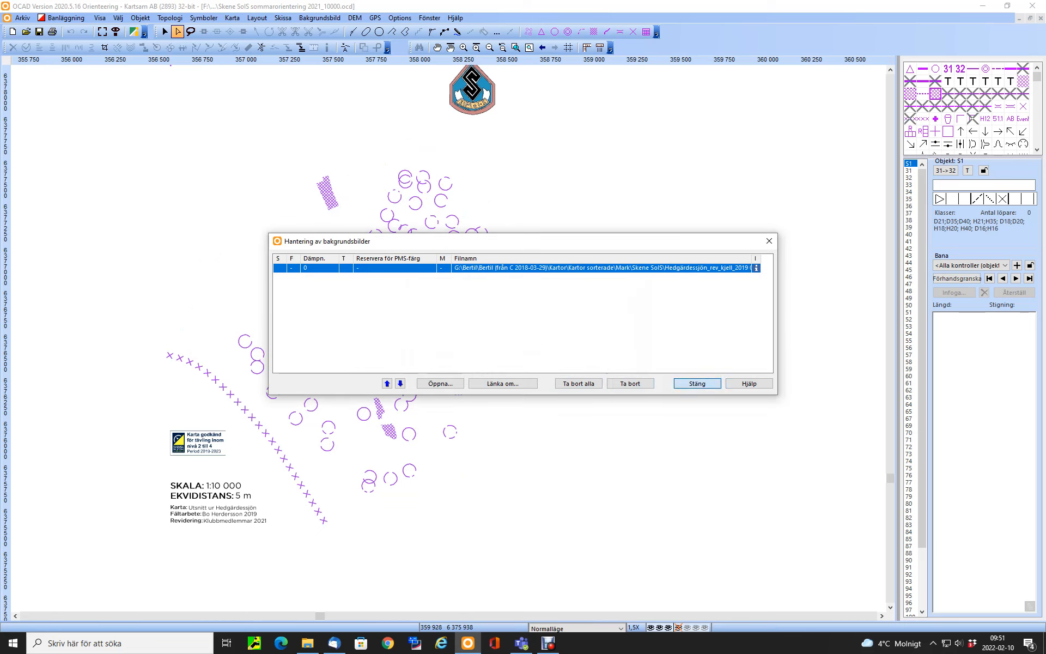
click(697, 383)
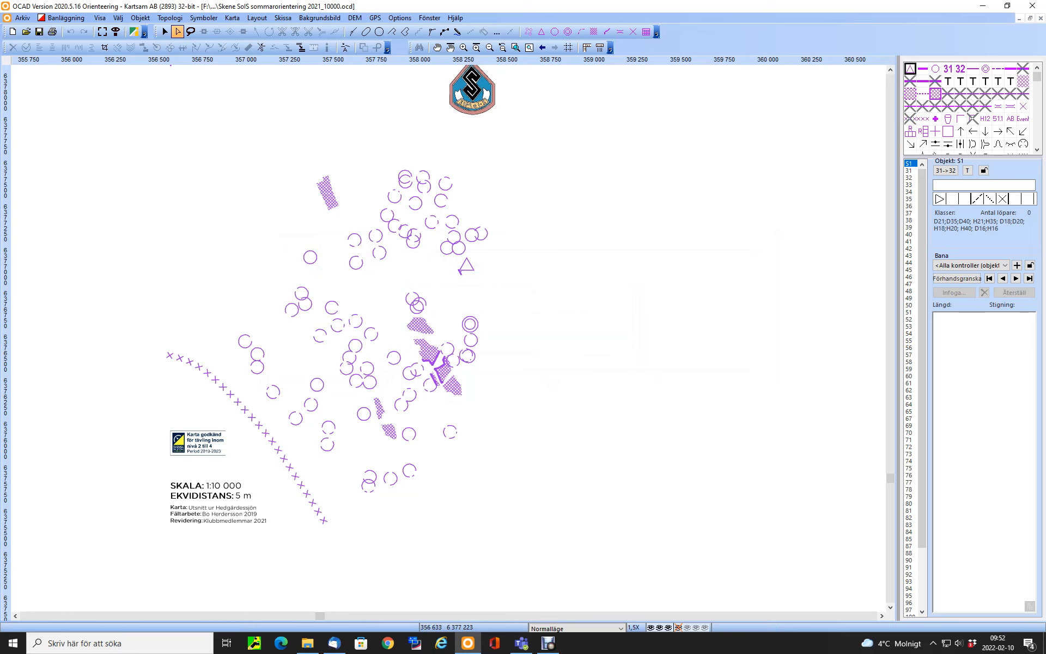
Delete all unused colours from the course file's colour table, confirming the removal
click(232, 18)
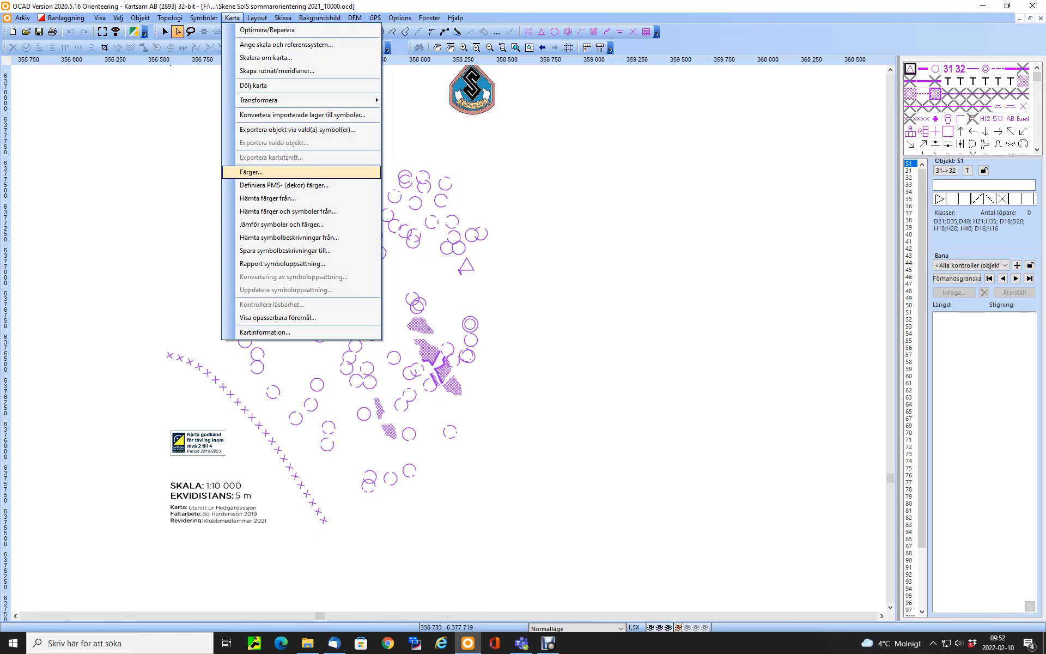
click(251, 173)
click(652, 421)
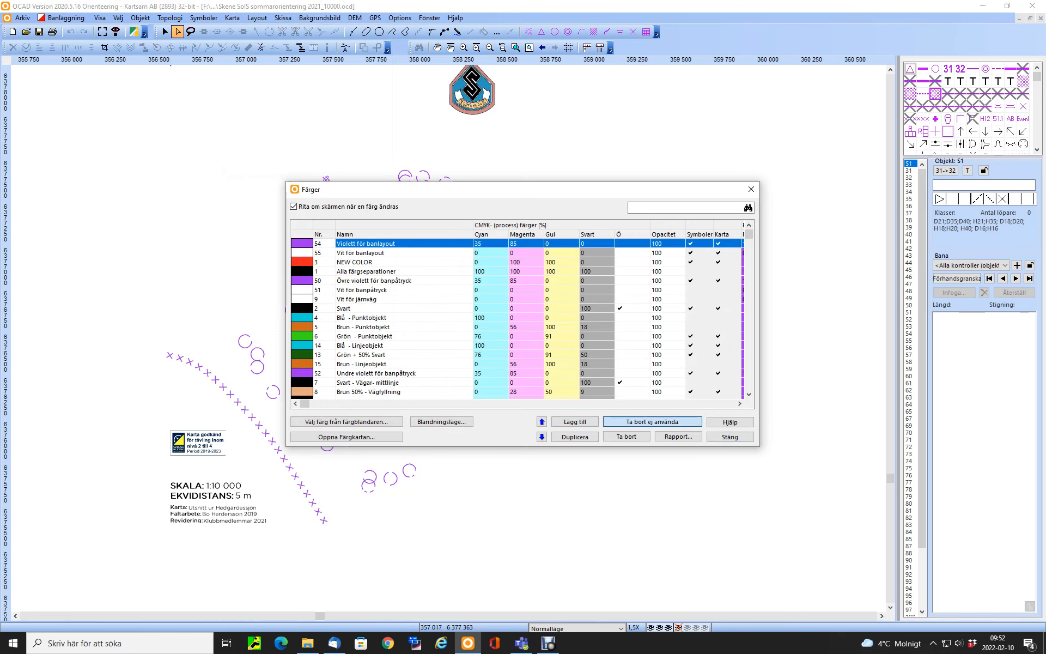
click(546, 357)
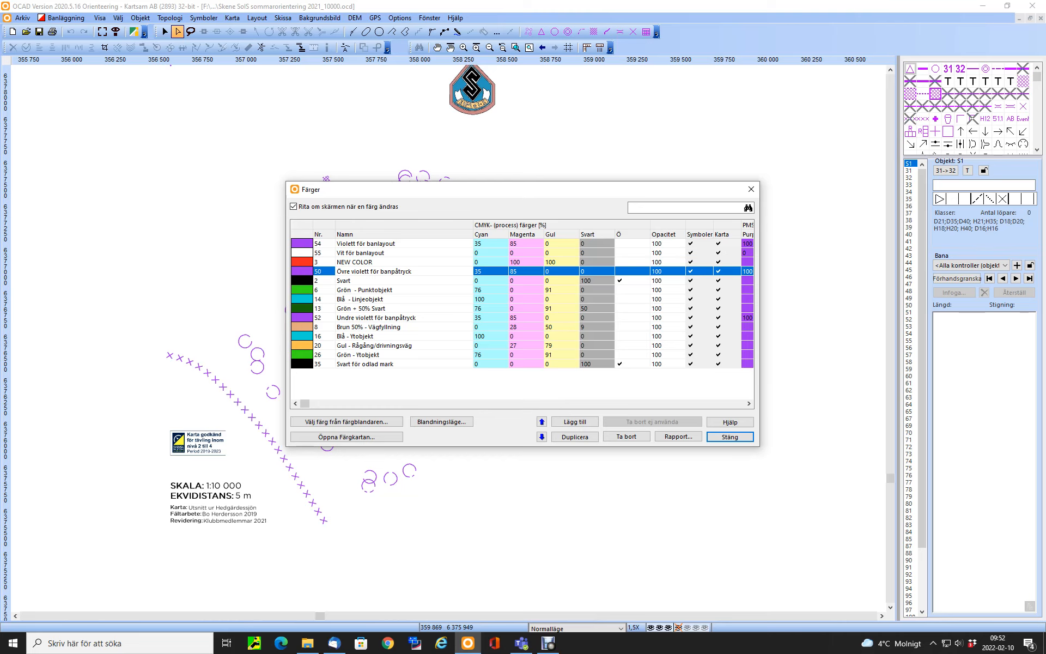
click(730, 436)
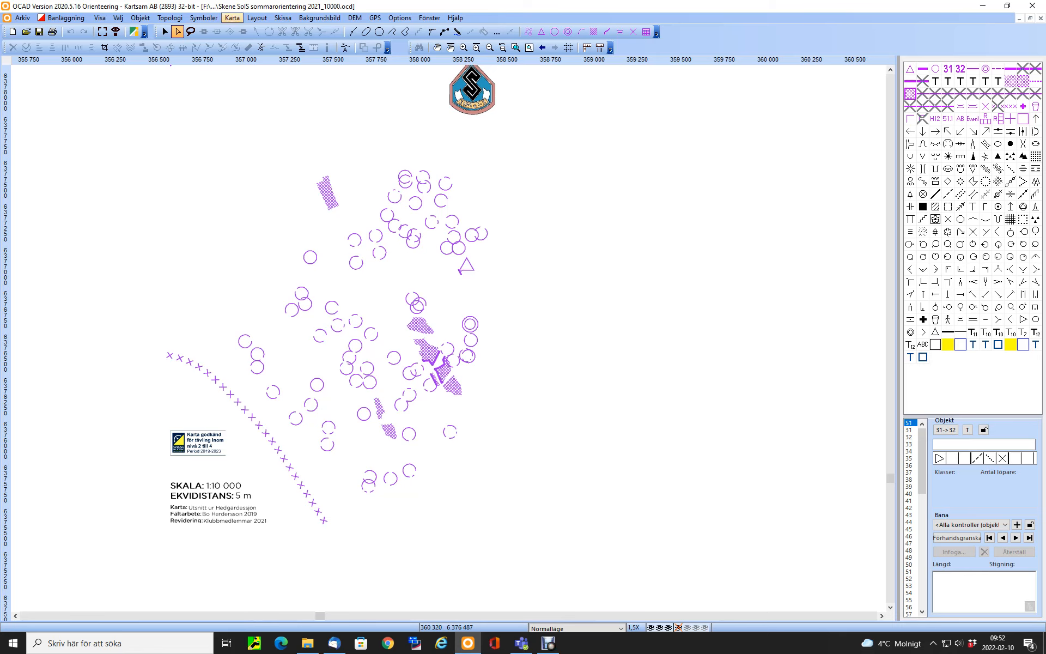
Optimize and repair the course file, accepting the optimization result and the list of missing colours
click(232, 17)
click(248, 30)
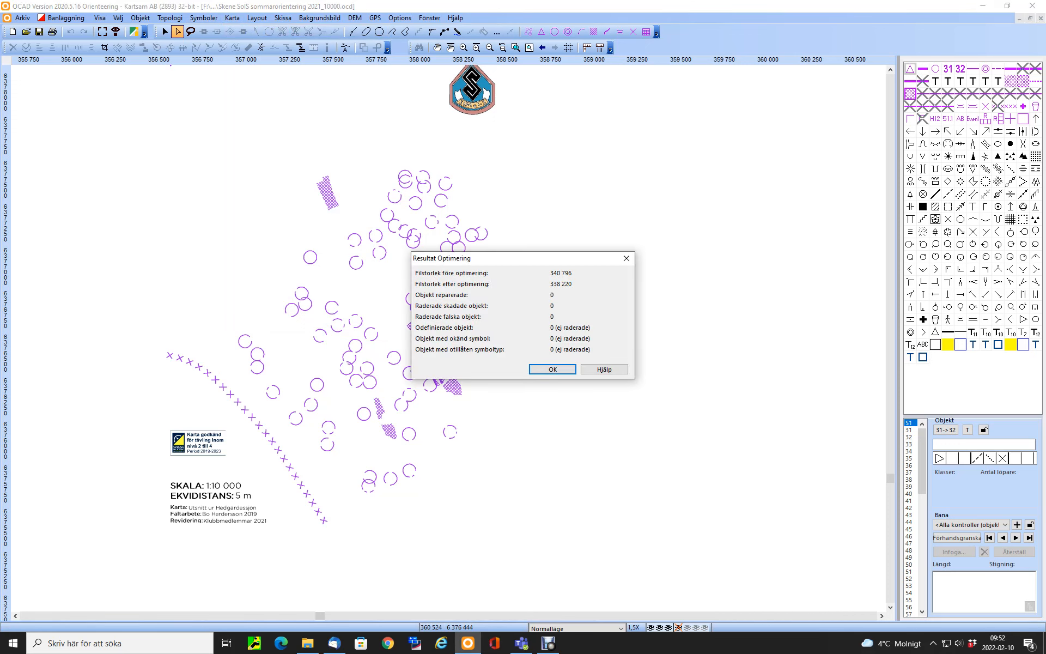
key(Return)
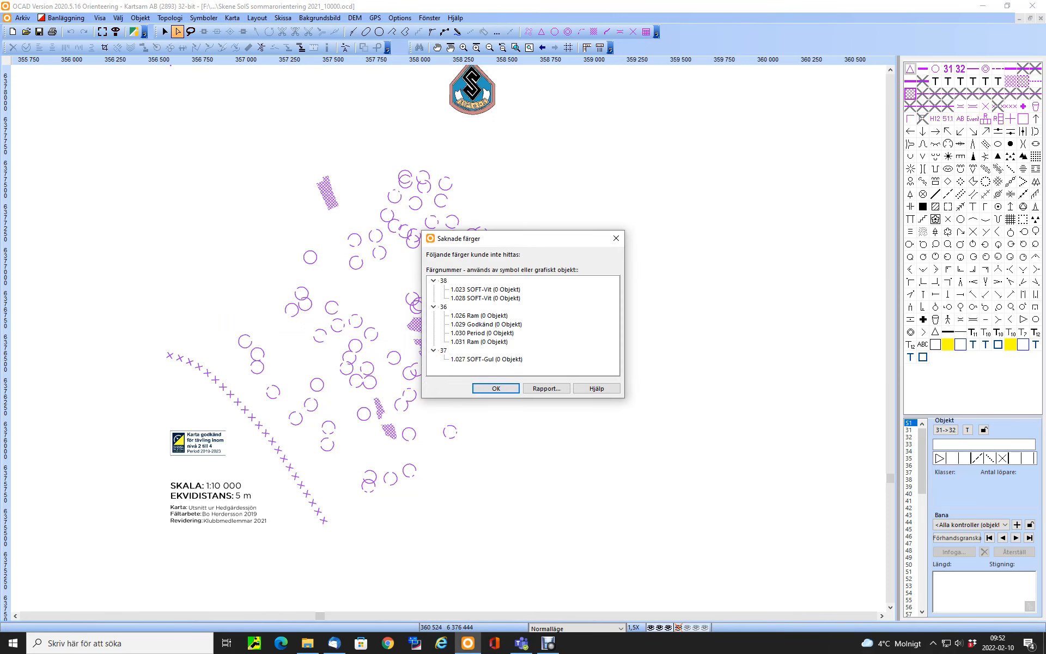
key(Return)
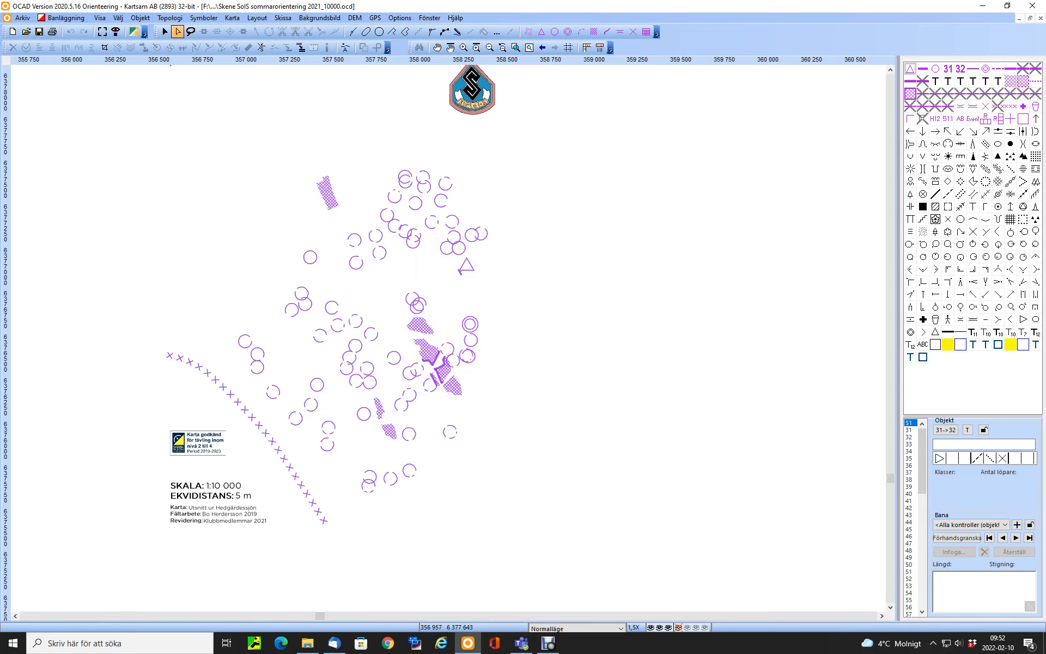
Import Hedgärdessjön_Sommarorientering2021_kartutsnitt_10000 from the skene/sommarmedel folder using real-world coordinates, including symbols and colours, with colours placed at the bottom of the colour table
click(22, 18)
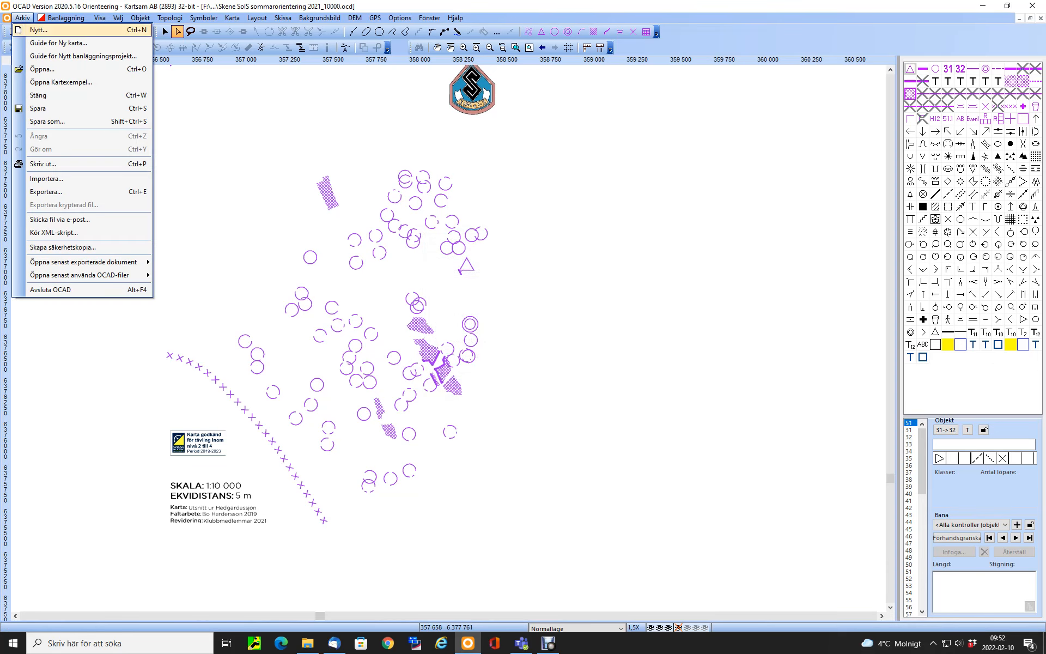
click(46, 179)
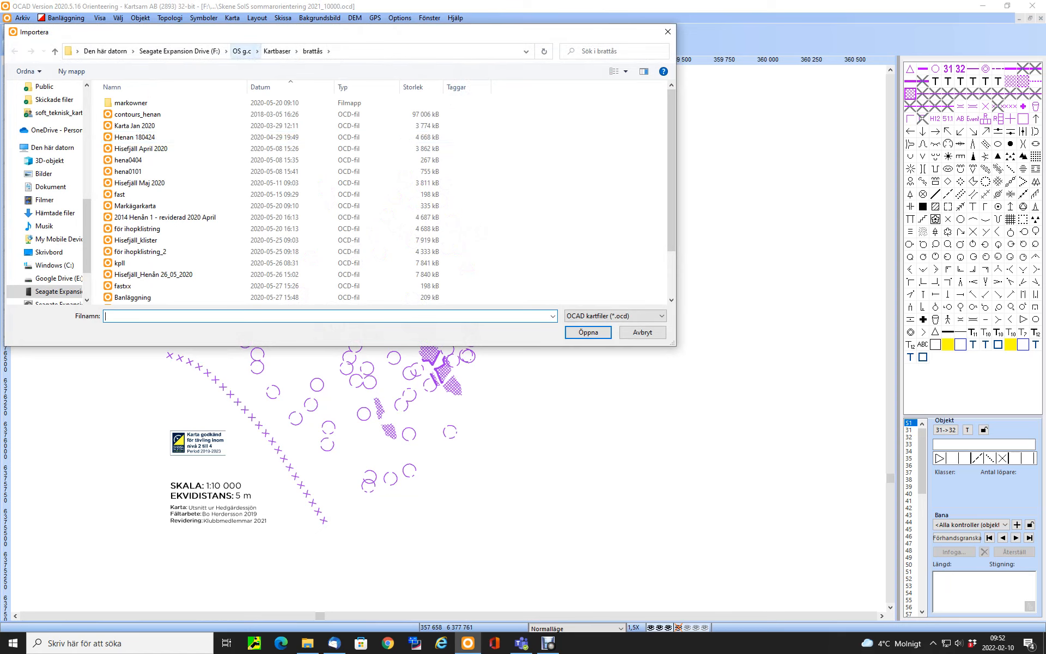
click(242, 51)
double_click(130, 148)
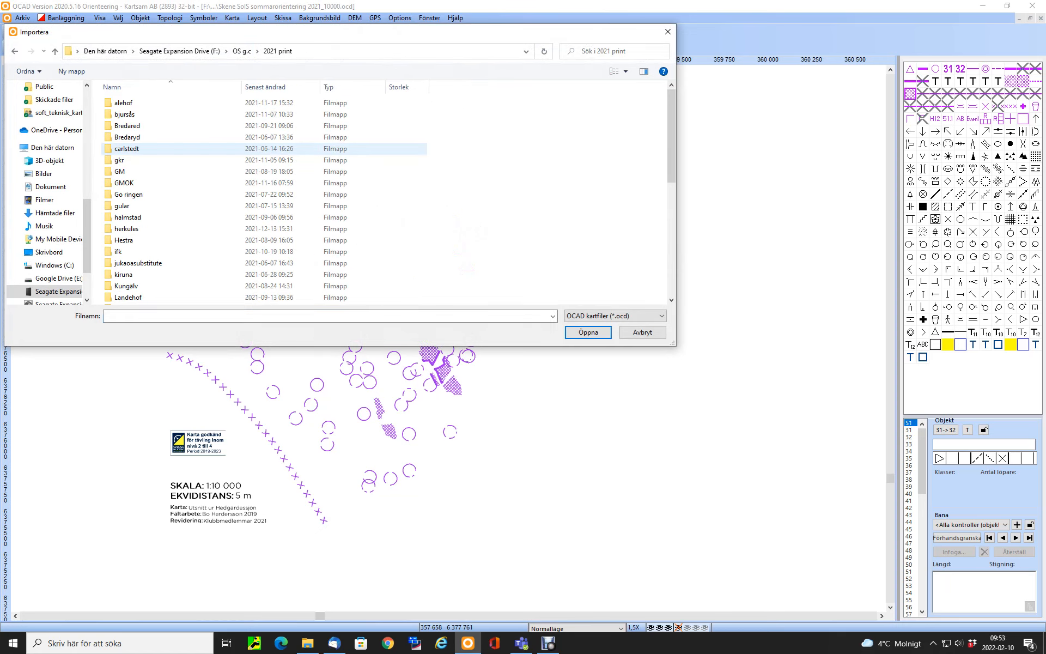
scroll(131, 261, down, 3)
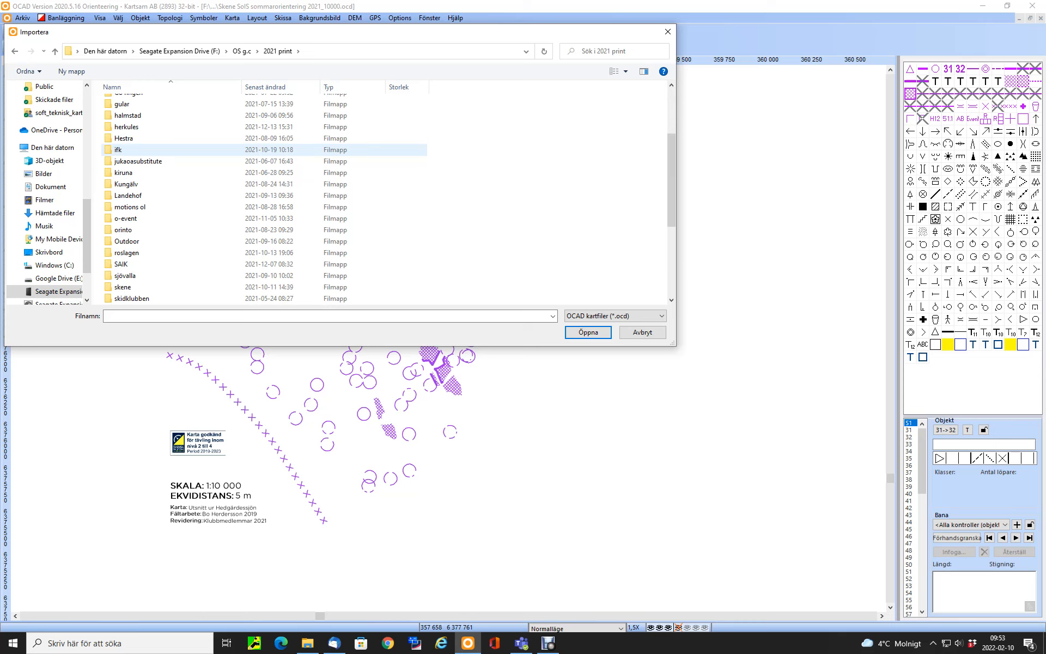
double_click(124, 287)
double_click(135, 114)
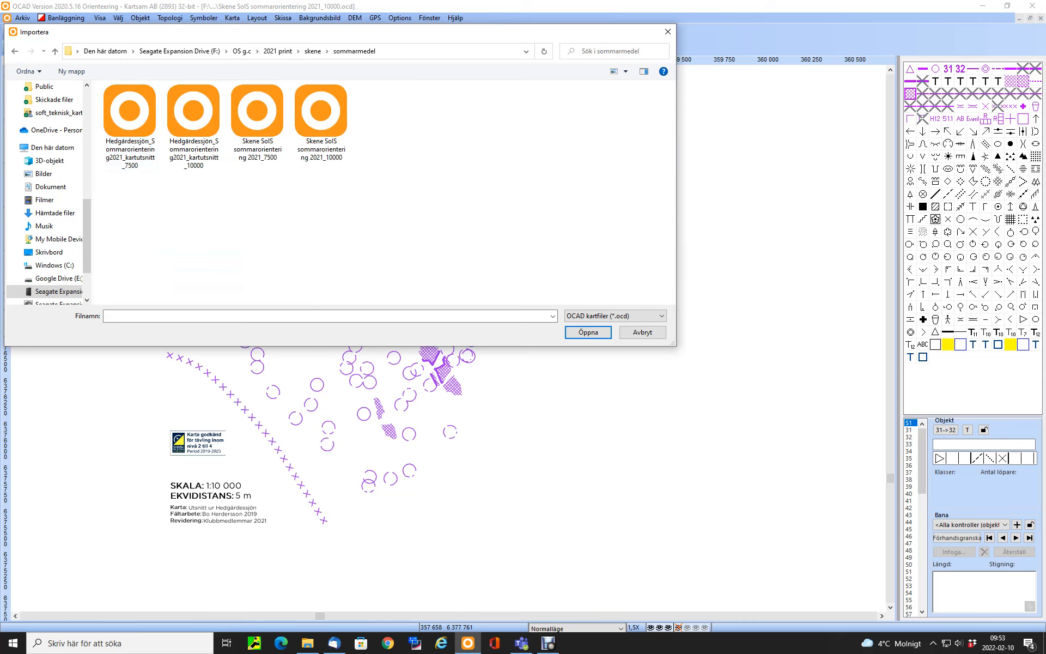
click(193, 126)
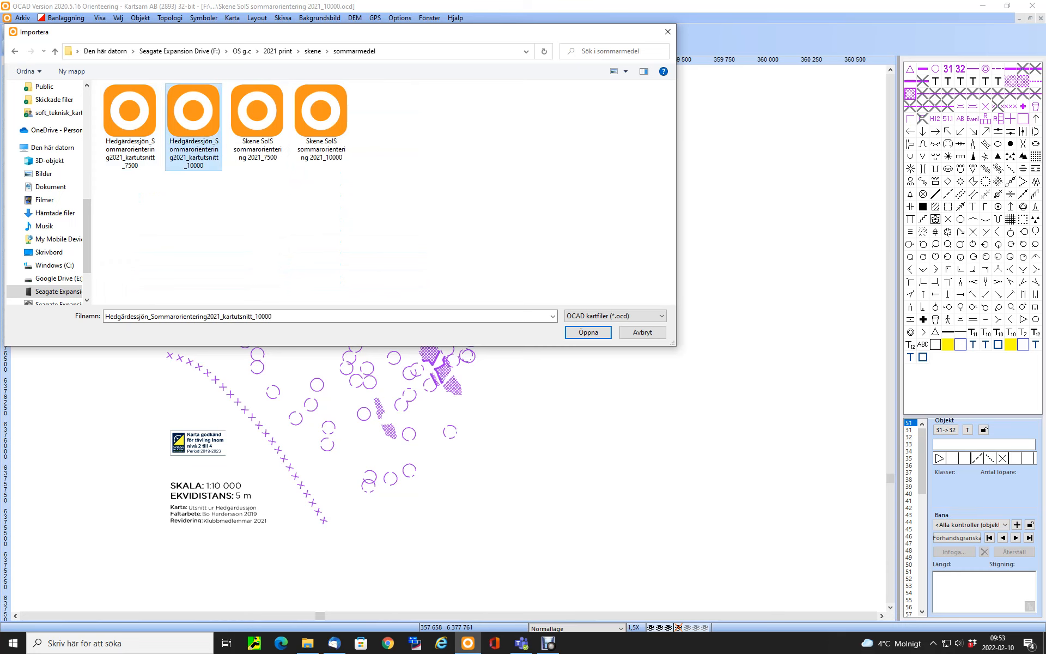
click(588, 332)
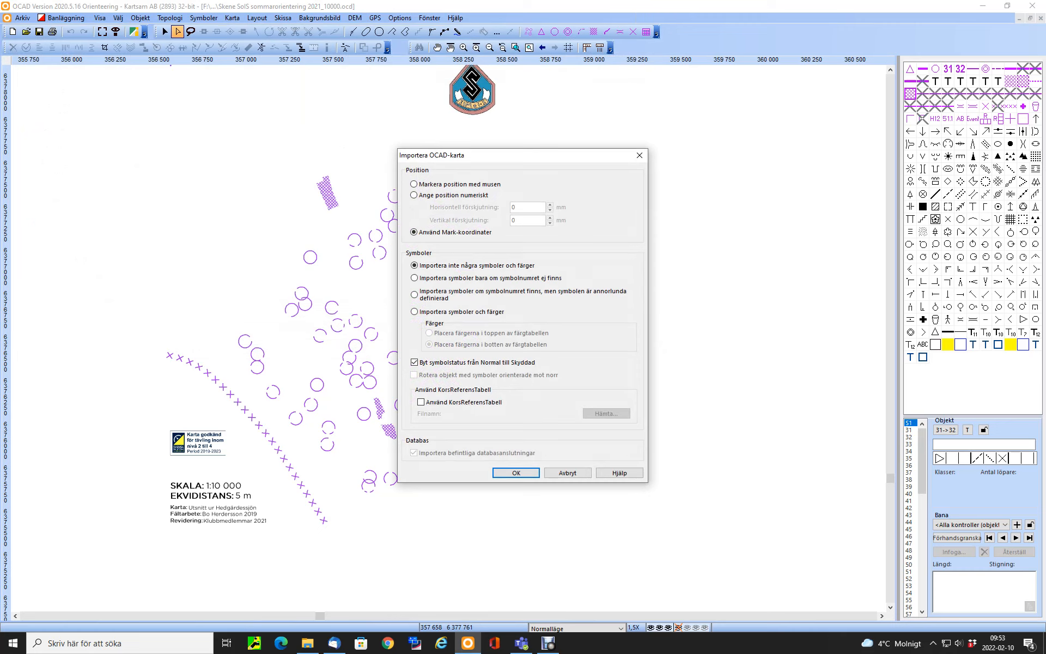
click(415, 311)
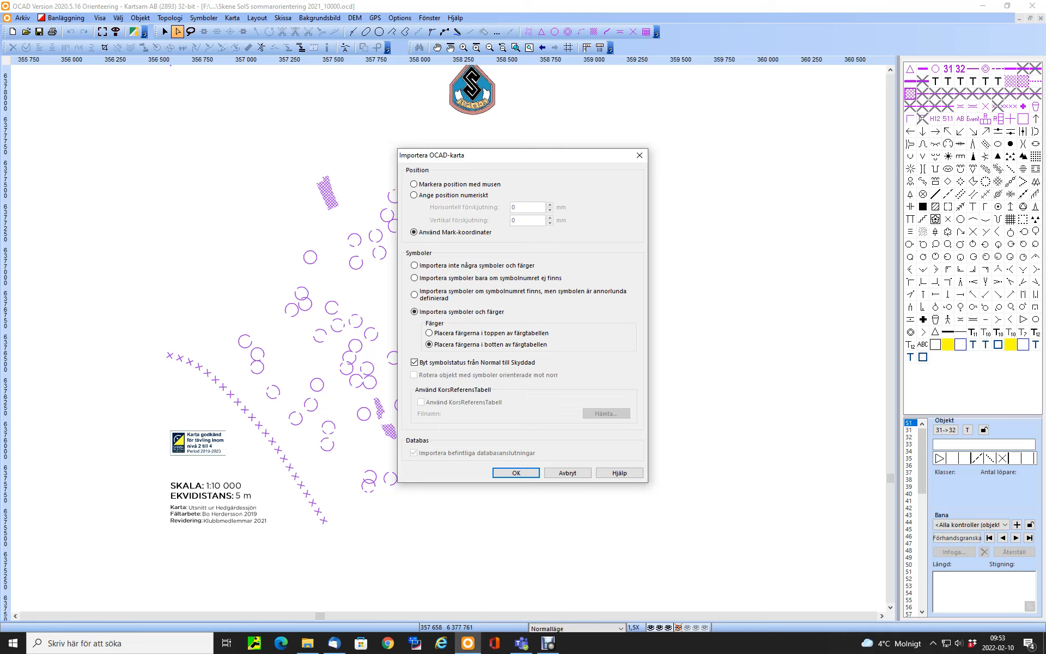
key(Return)
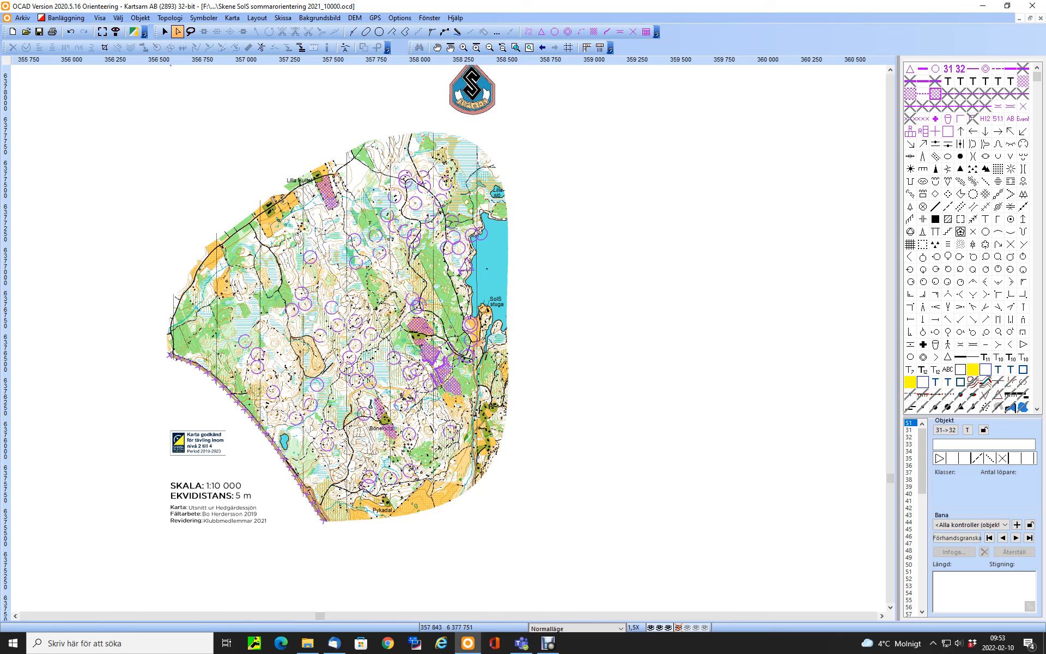
Open the colour table and examine the order of the course overprint colours relative to the imported map colours
click(232, 18)
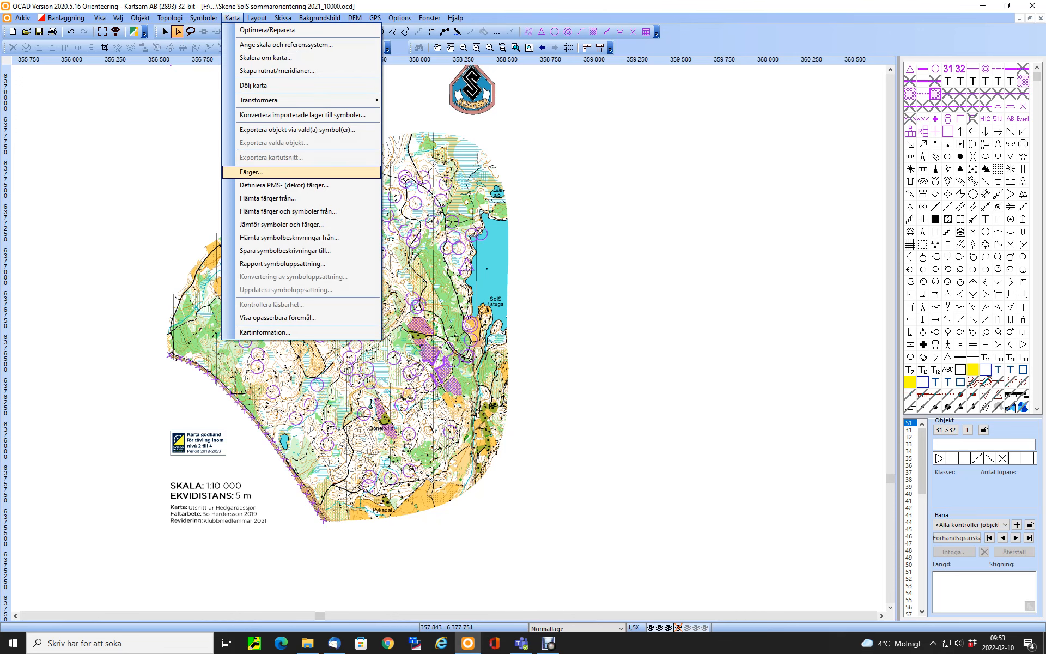
click(250, 172)
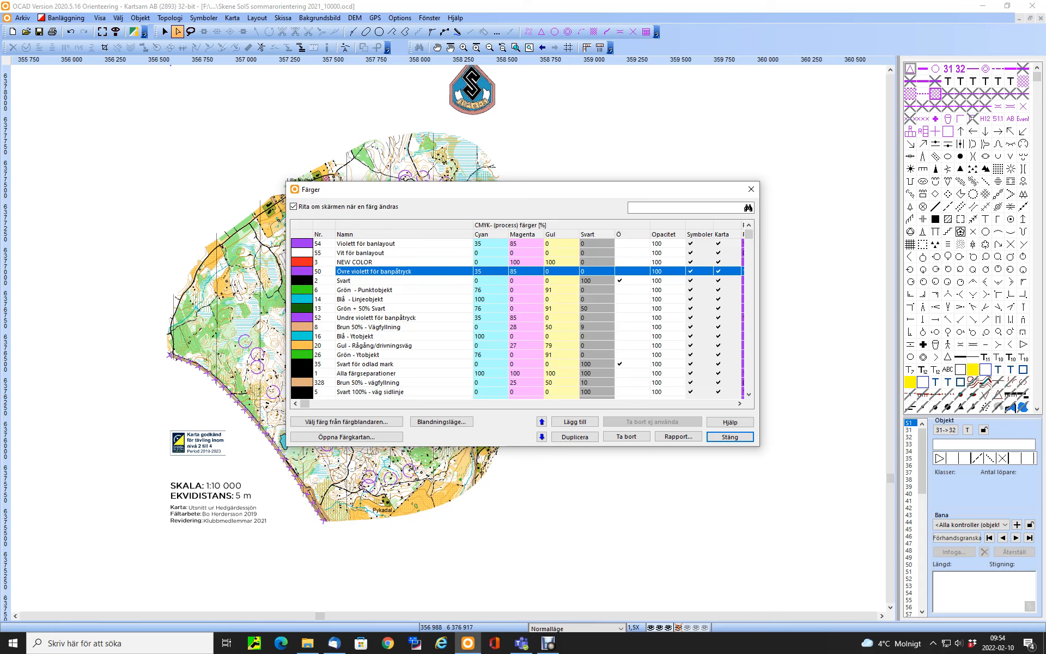
click(750, 394)
click(749, 394)
click(750, 394)
click(749, 394)
click(749, 394)
click(749, 394)
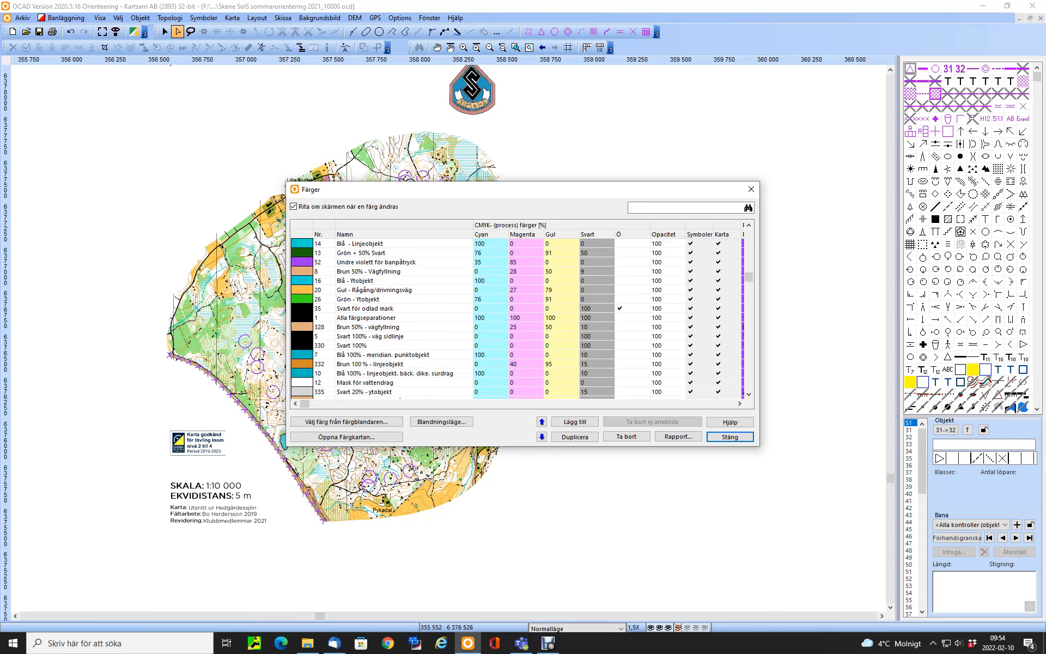
click(749, 225)
click(749, 225)
click(749, 225)
click(749, 225)
click(749, 225)
click(749, 225)
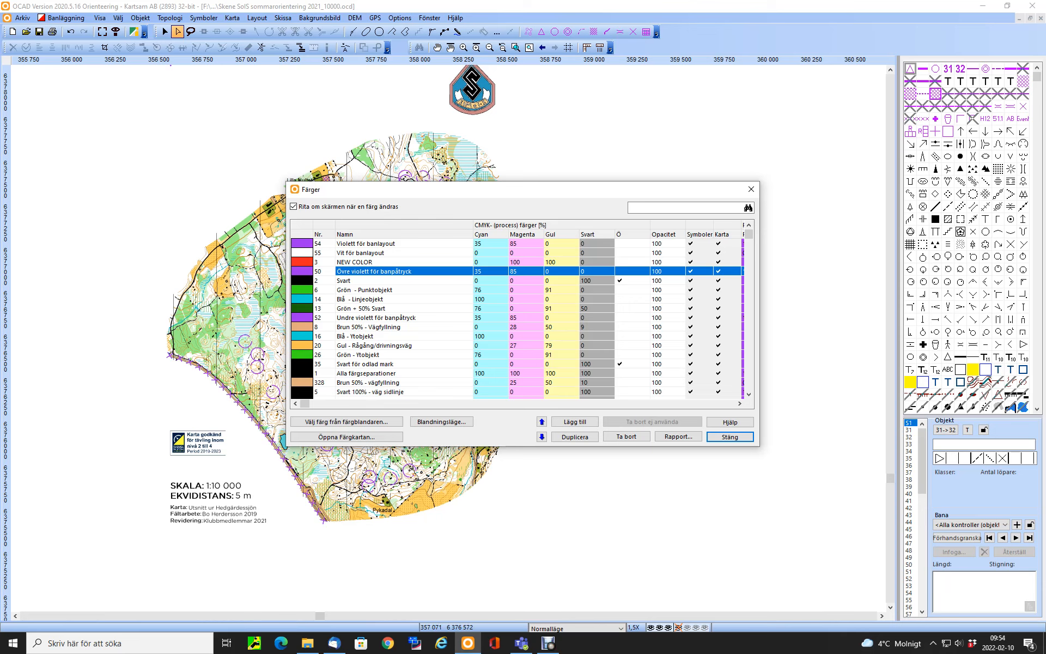
Move the colour "Undre violett för banpåtryck" down the colour table to just below "Svart 100%"
click(316, 317)
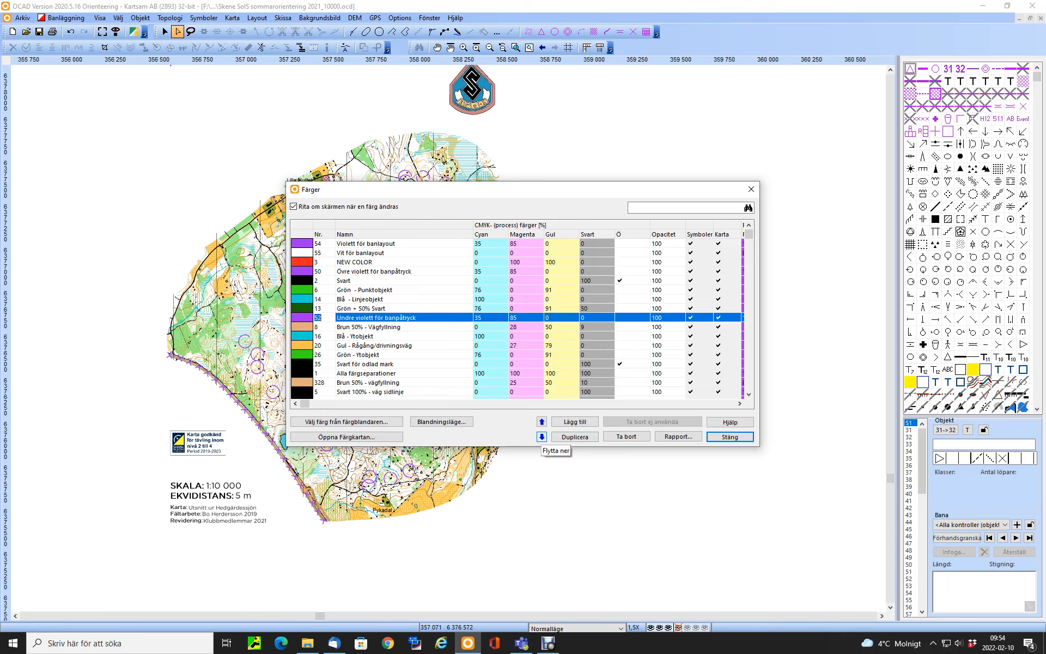
click(542, 436)
click(542, 437)
click(541, 436)
click(541, 436)
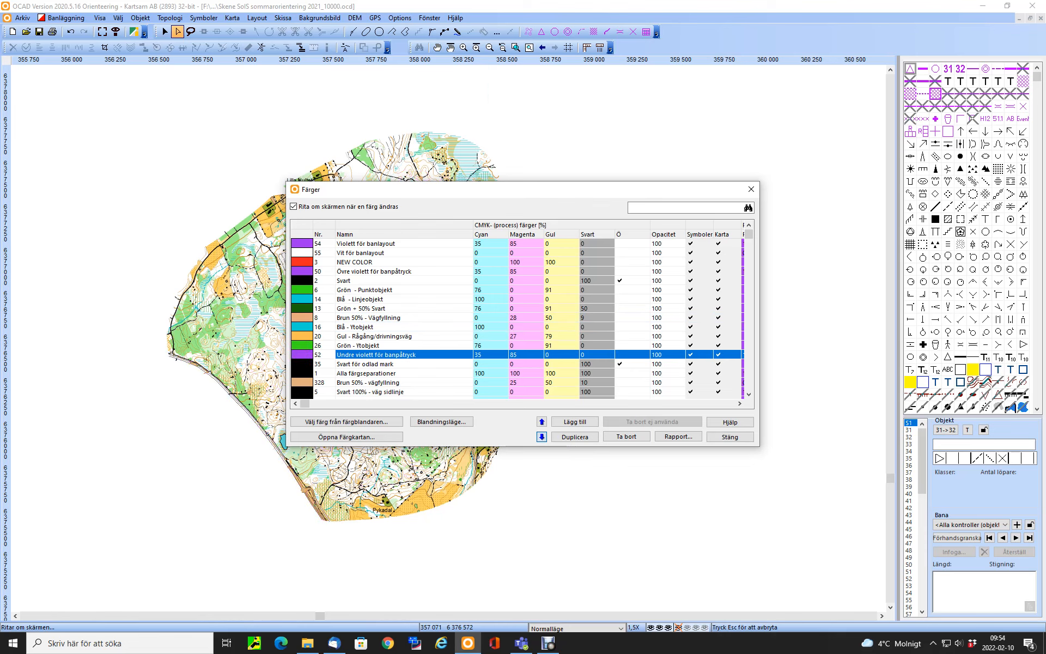
click(542, 437)
click(542, 437)
click(541, 436)
click(541, 437)
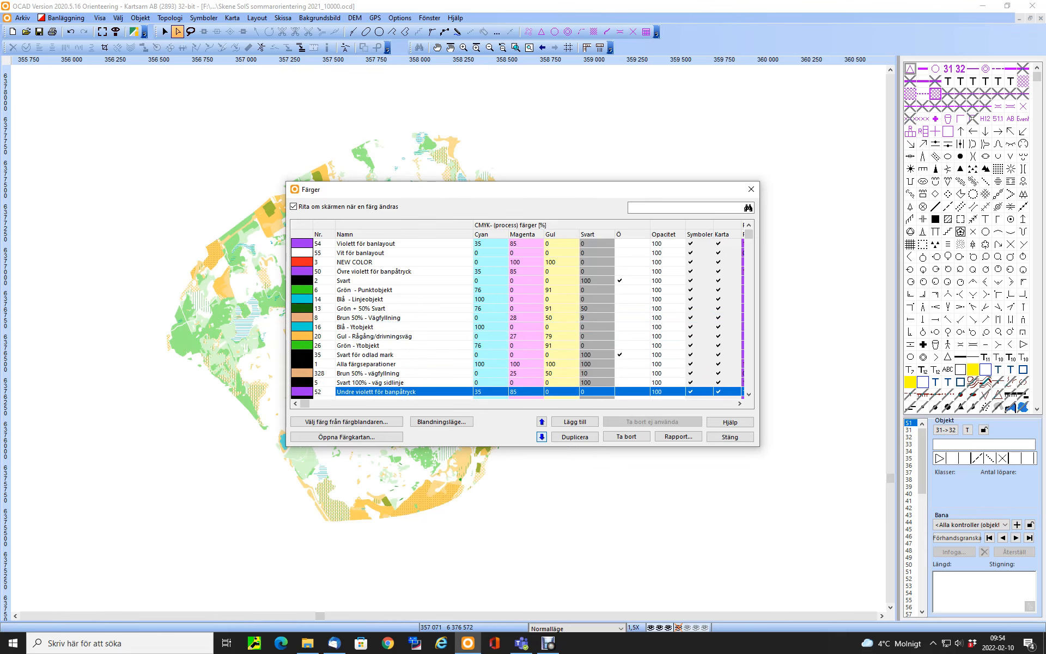
click(542, 436)
Move "Undre violett för banpåtryck" further down to just below "Blå 100% - linjeobjekt, bäck, dike, surdrag" and close the colour table
click(749, 394)
click(749, 394)
click(750, 394)
click(749, 394)
click(750, 394)
click(749, 394)
click(750, 394)
click(749, 394)
click(749, 394)
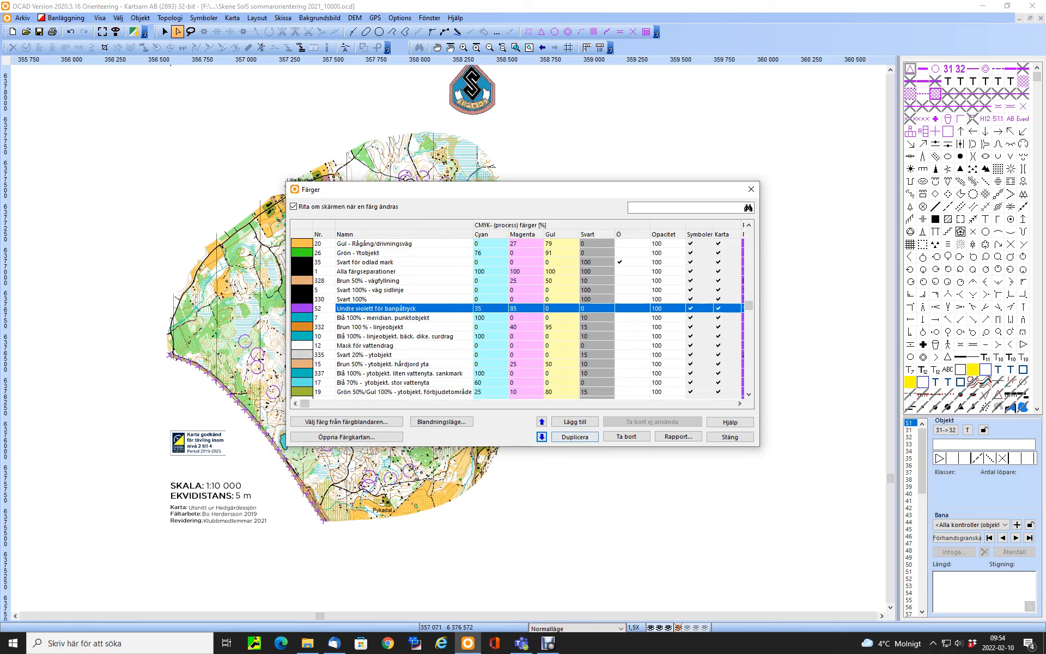
click(542, 437)
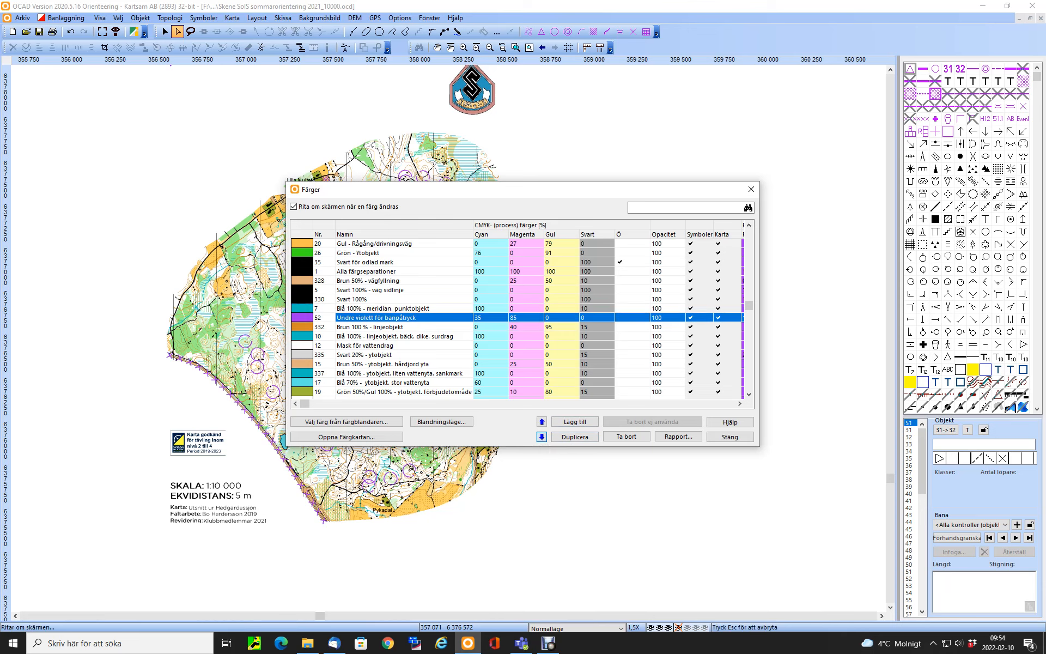
click(542, 437)
click(541, 436)
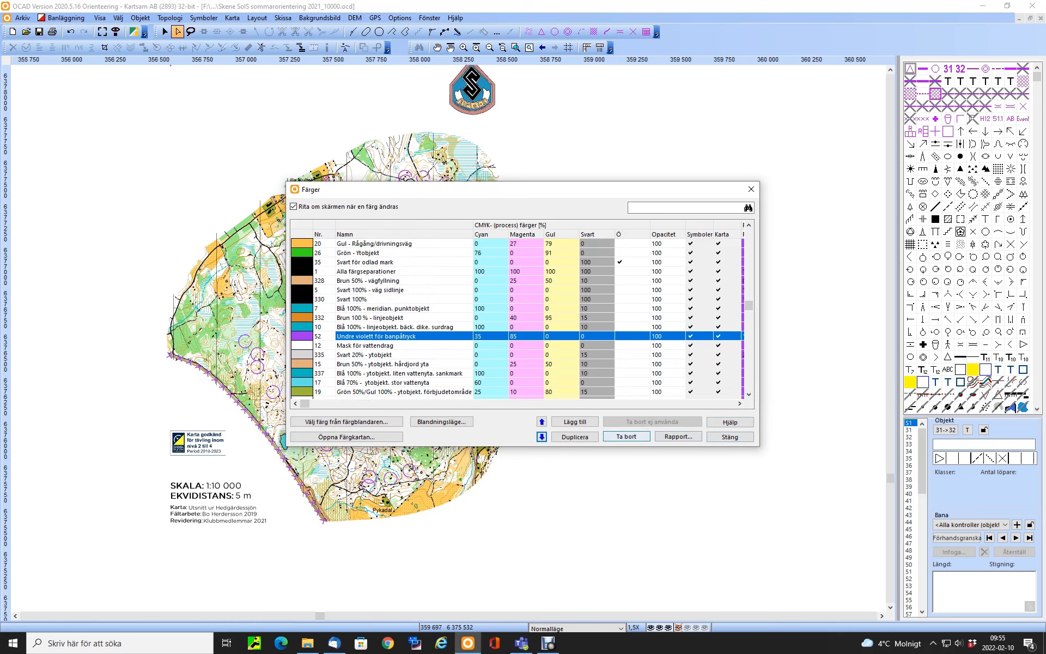
click(730, 437)
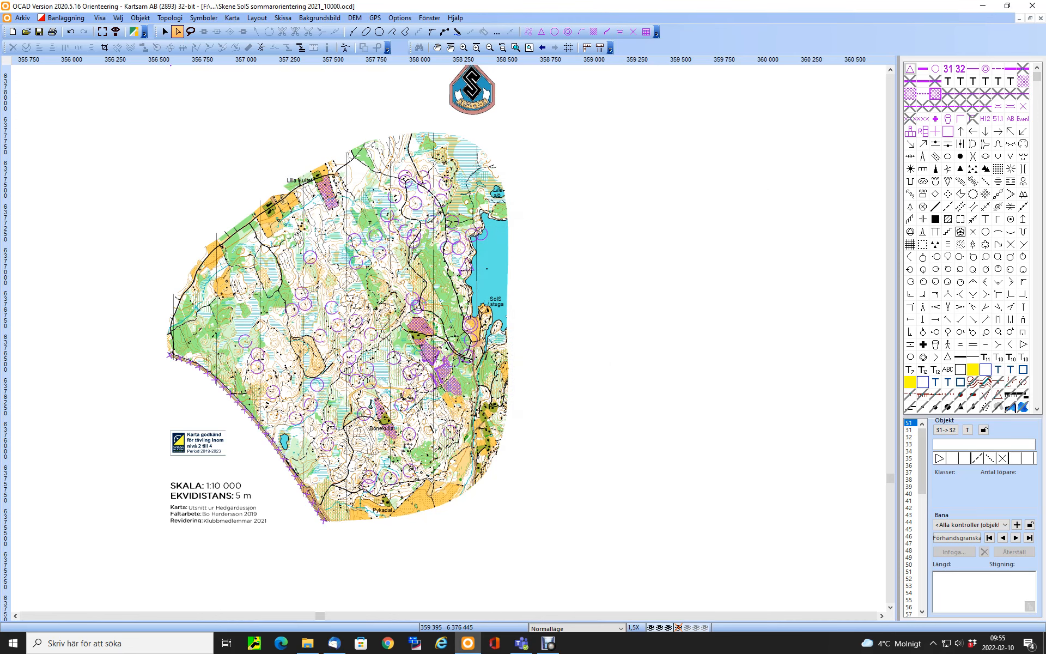
Display the course "Bana 2: H21-H35" in preview, zoomed in on the controls in the north-central part of the map
click(463, 47)
drag(309, 214, 420, 297)
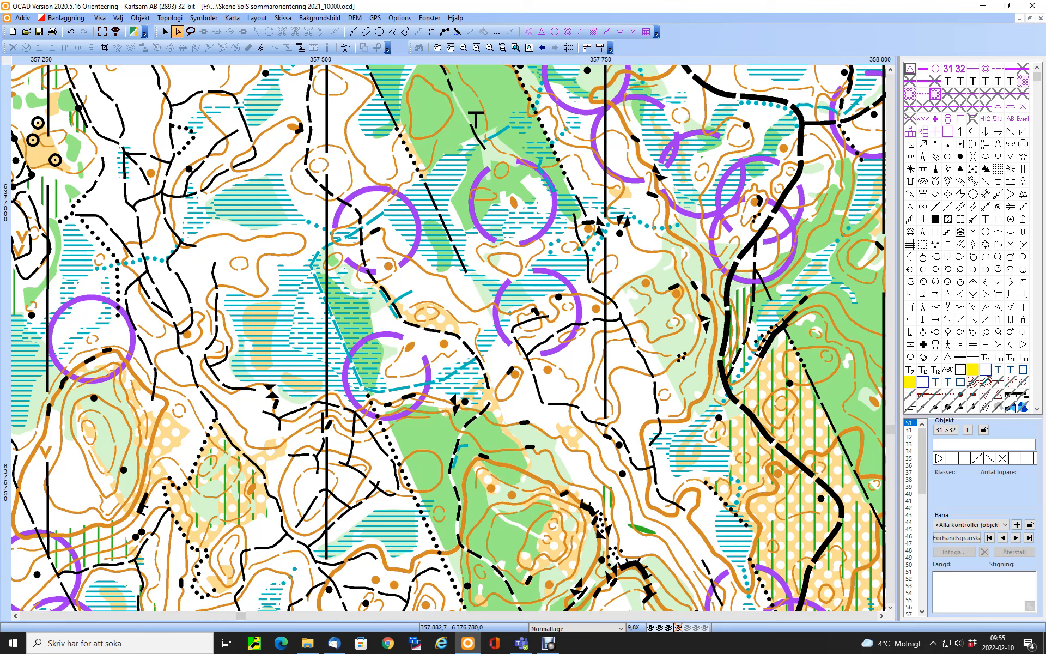
click(1004, 525)
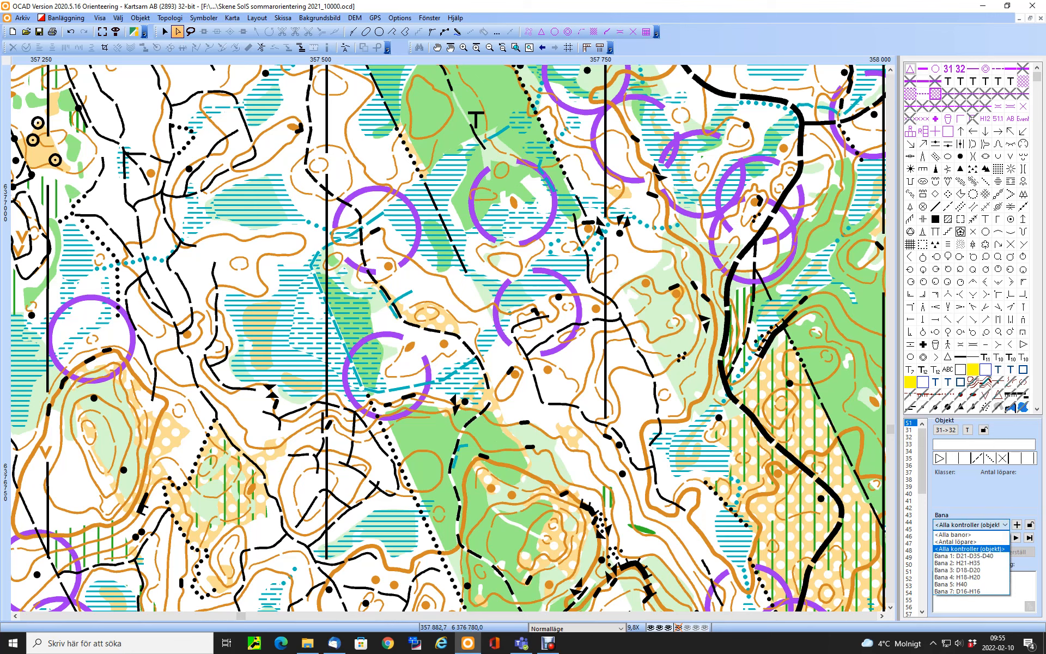
key(Down)
key(Down)
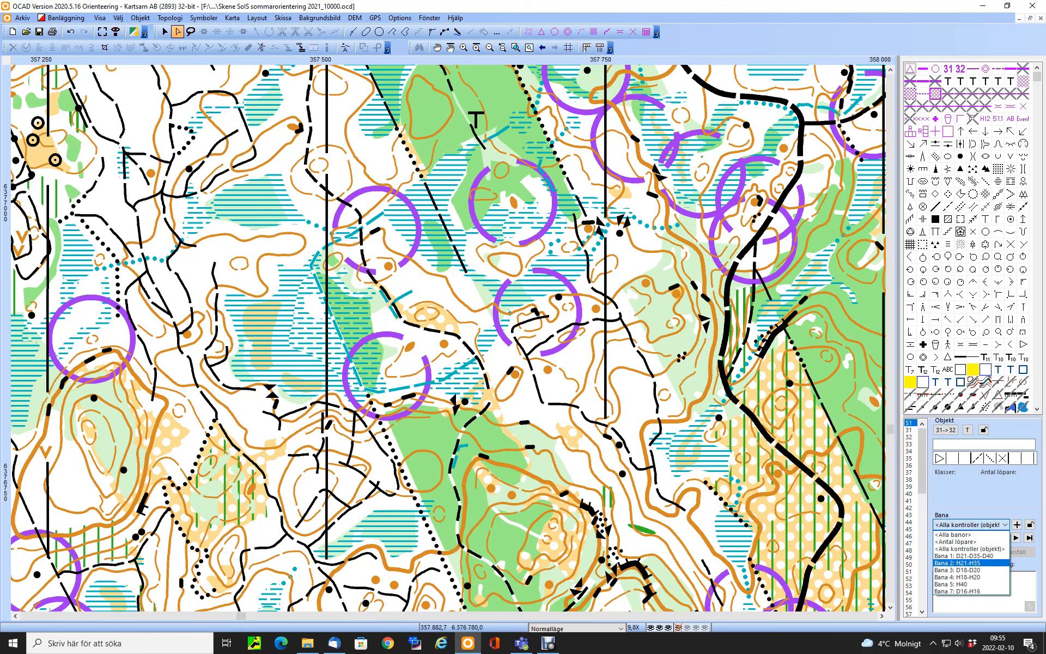
key(Return)
click(957, 538)
scroll(448, 338, up, 3)
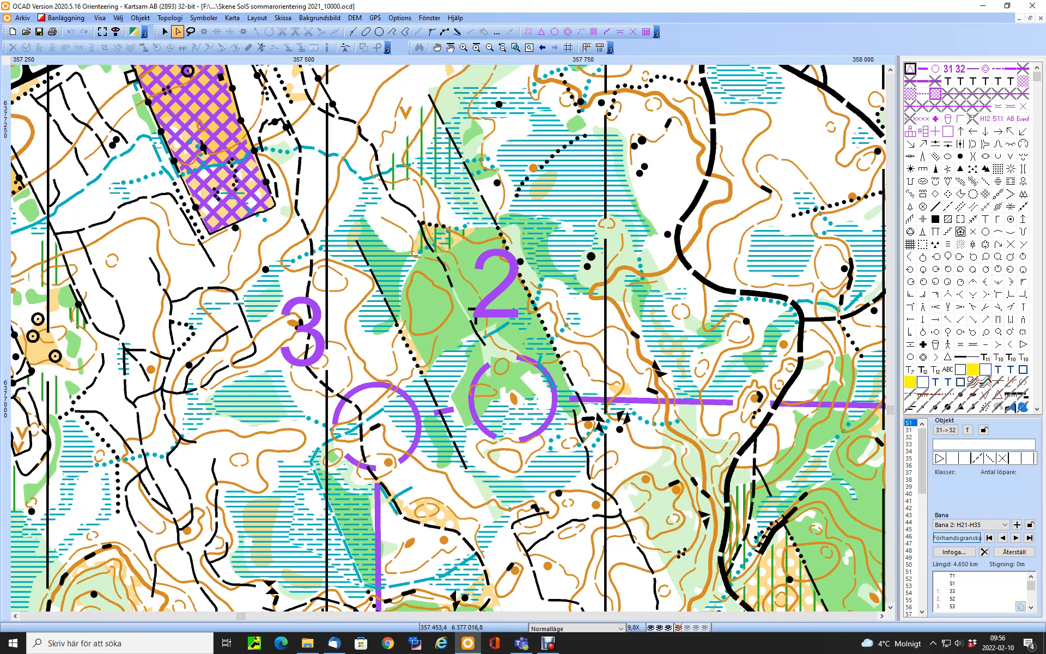
Select the control number 3 of the previewed course
click(302, 332)
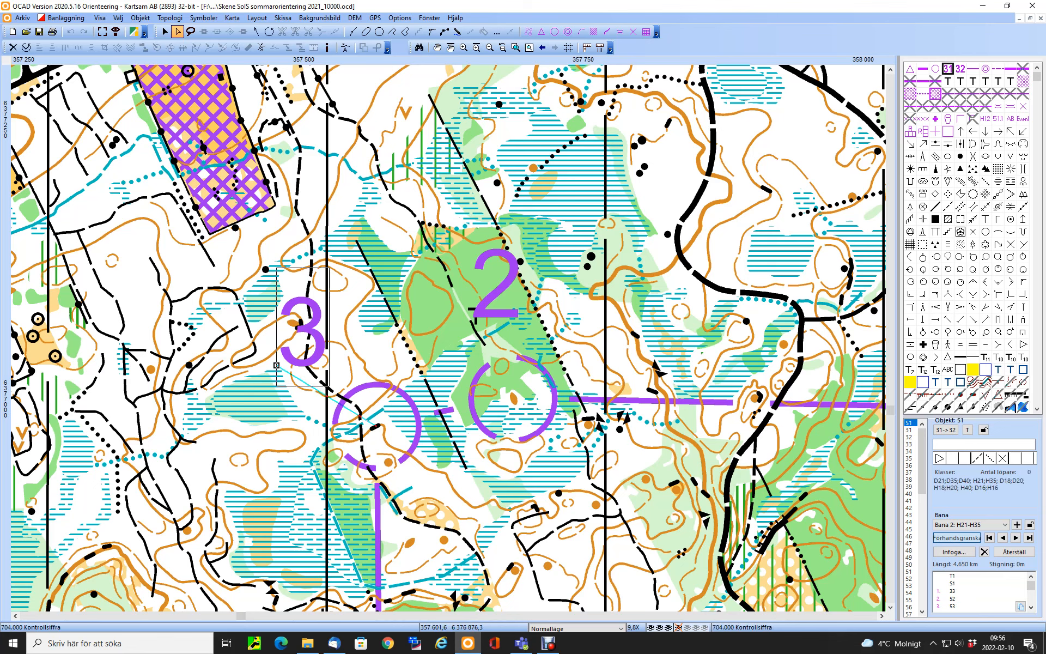